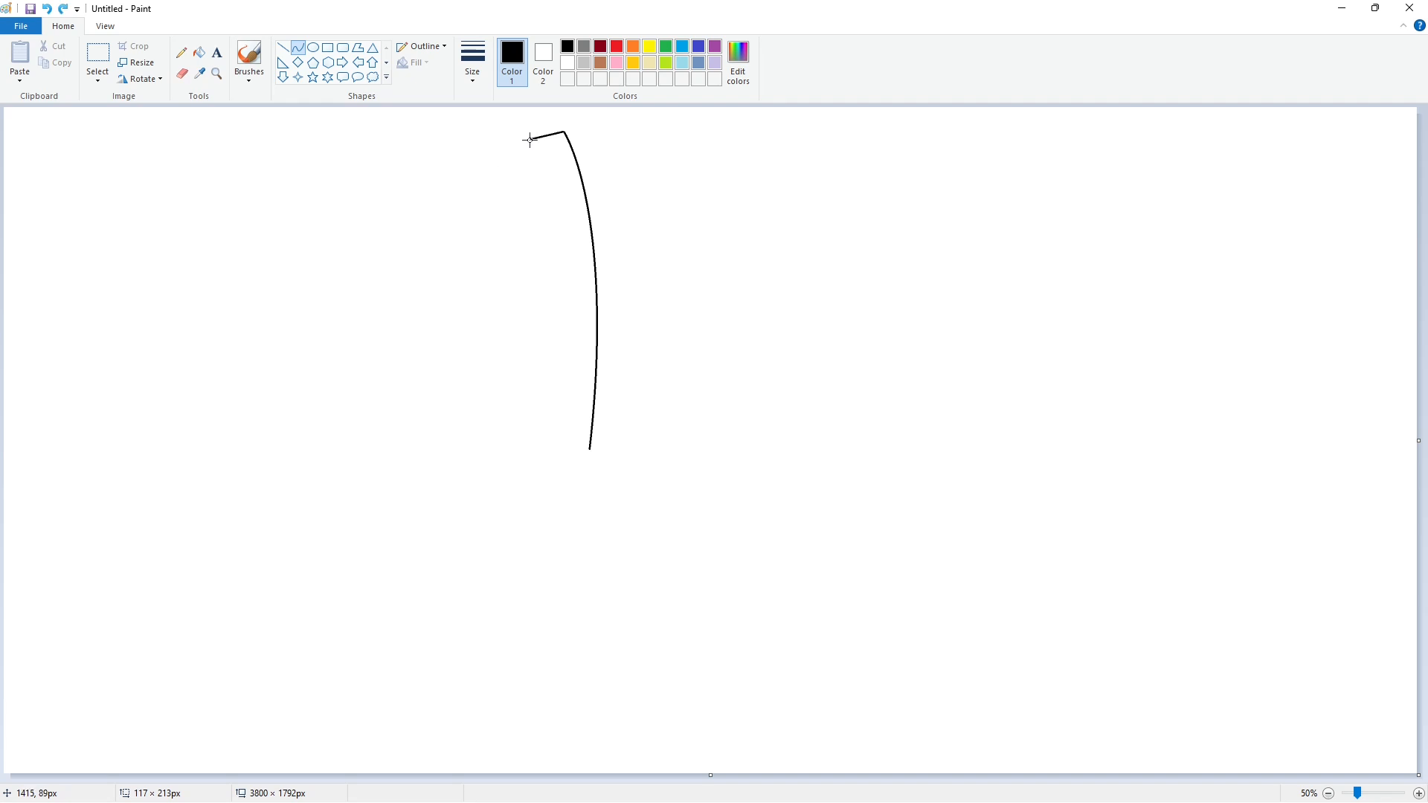
- Complete the first petal's black outline with curves along its left side and a small rounded tip at the base
left_click_drag(508, 167, 469, 190)
left_click(722, 237)
left_click(1419, 793)
scroll(1313, 766, "down", 1, "ctrl")
mouse_move(478, 238)
left_mouse_down()
mouse_move(584, 450)
mouse_move(484, 257)
mouse_move(517, 346)
left_mouse_up()
left_click(684, 403)
scroll(889, 645, "up", 1, "ctrl")
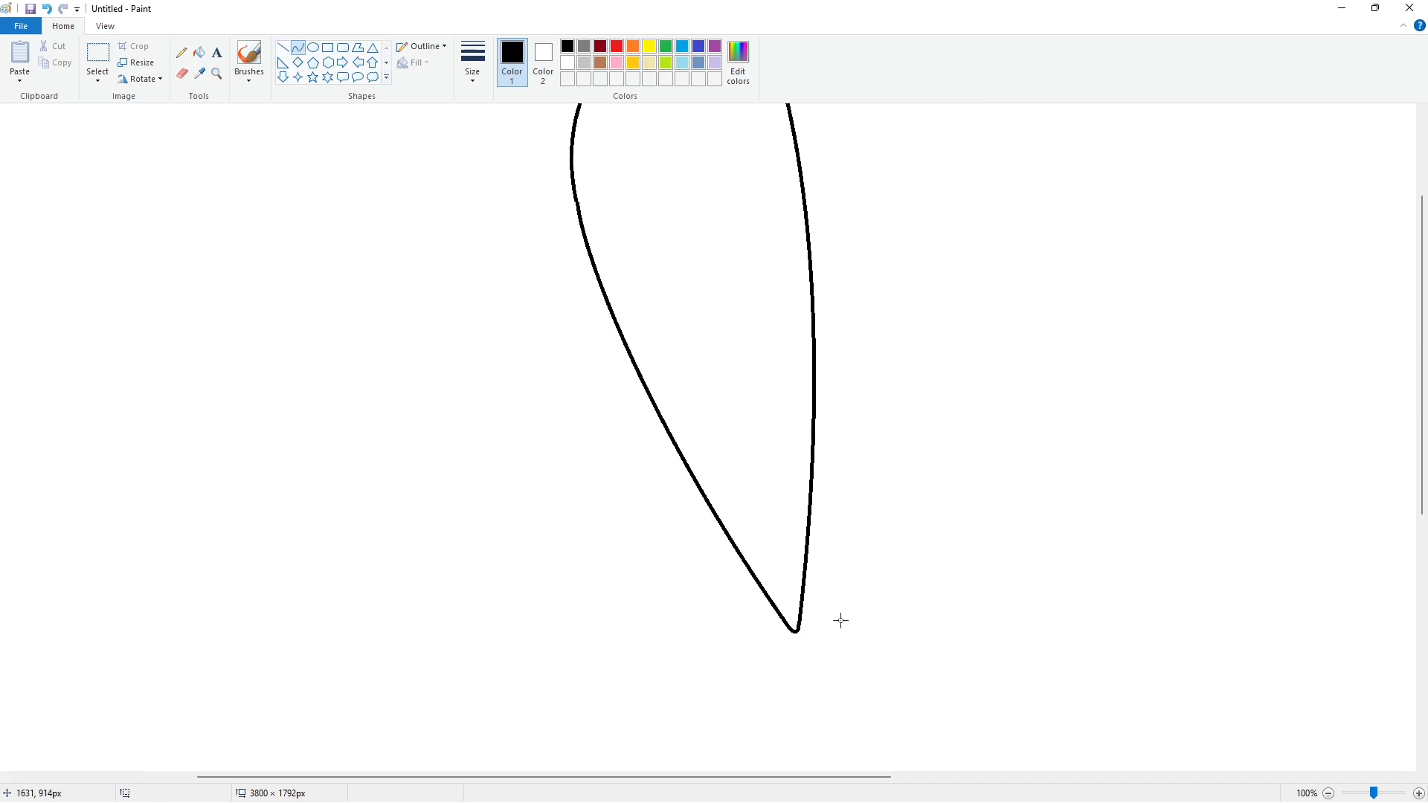
- Fill the first petal with black
scroll(840, 621, "up", 3)
left_click(200, 53)
left_click(662, 313)
- Touch up the first petal's left edge and top corner with short lines, clearing the stray mark in white
left_click(283, 47)
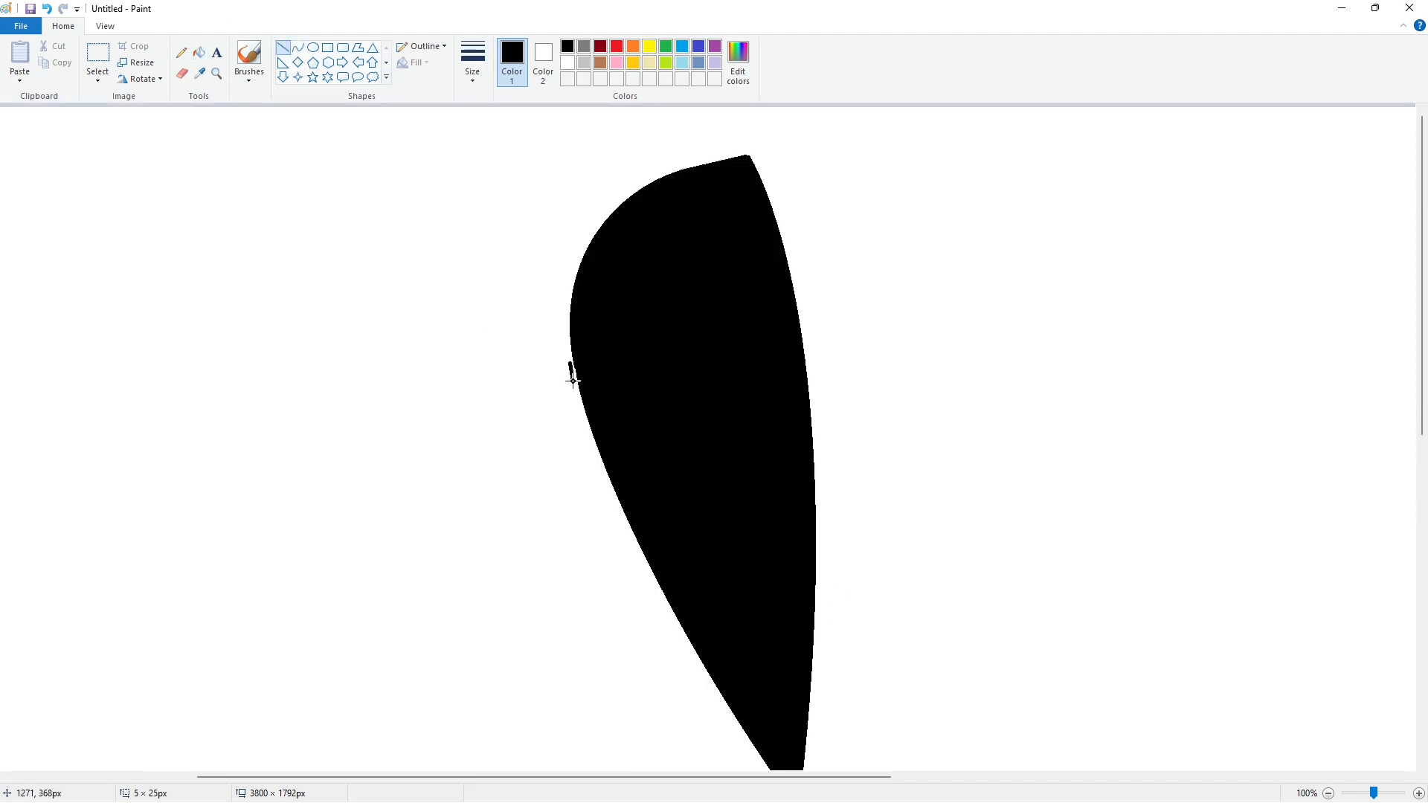
left_click_drag(574, 384, 580, 383)
left_click(568, 63)
left_click(567, 46)
left_click_drag(746, 157, 740, 140)
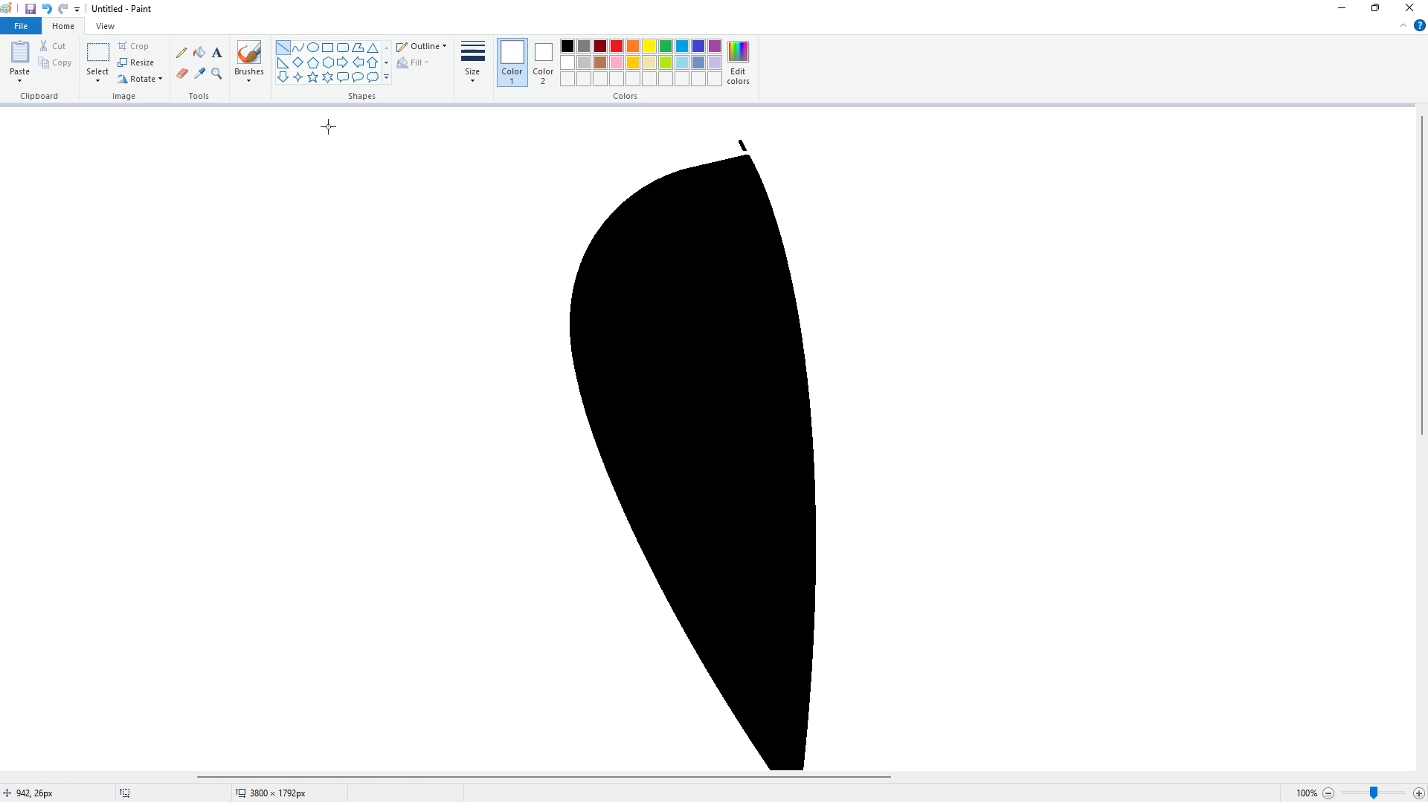
left_click(199, 52)
scroll(1162, 556, "down", 3)
scroll(1219, 685, "down", 1)
- Draw a purple guide circle about 279 × 287 px just below the first petal's tip
left_click(714, 46)
left_click(313, 47)
left_click_drag(556, 456, 657, 561)
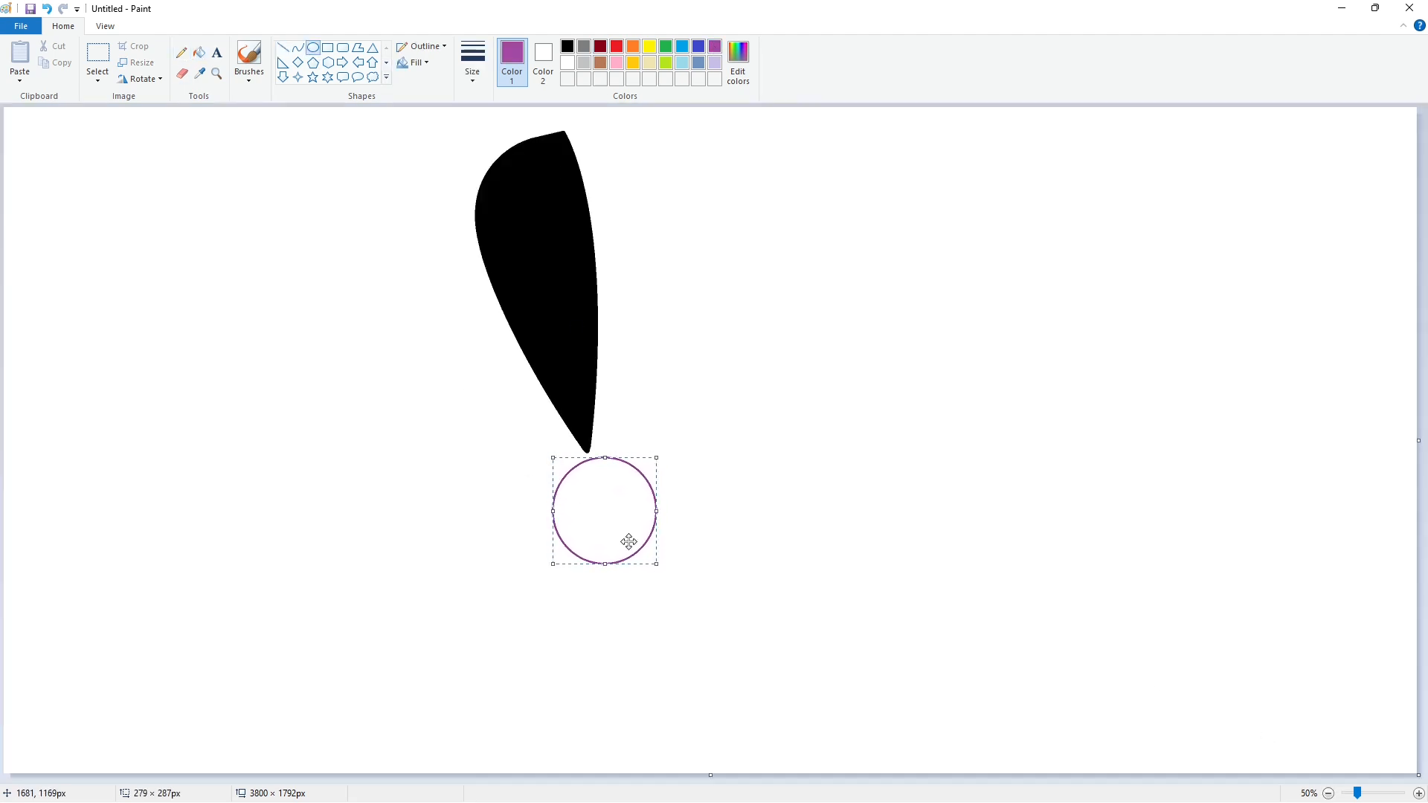
left_click(774, 548)
- Draw the second petal's inner edge as a slightly bent black curve running from its upper point to the circle
left_click(297, 47)
left_click(568, 46)
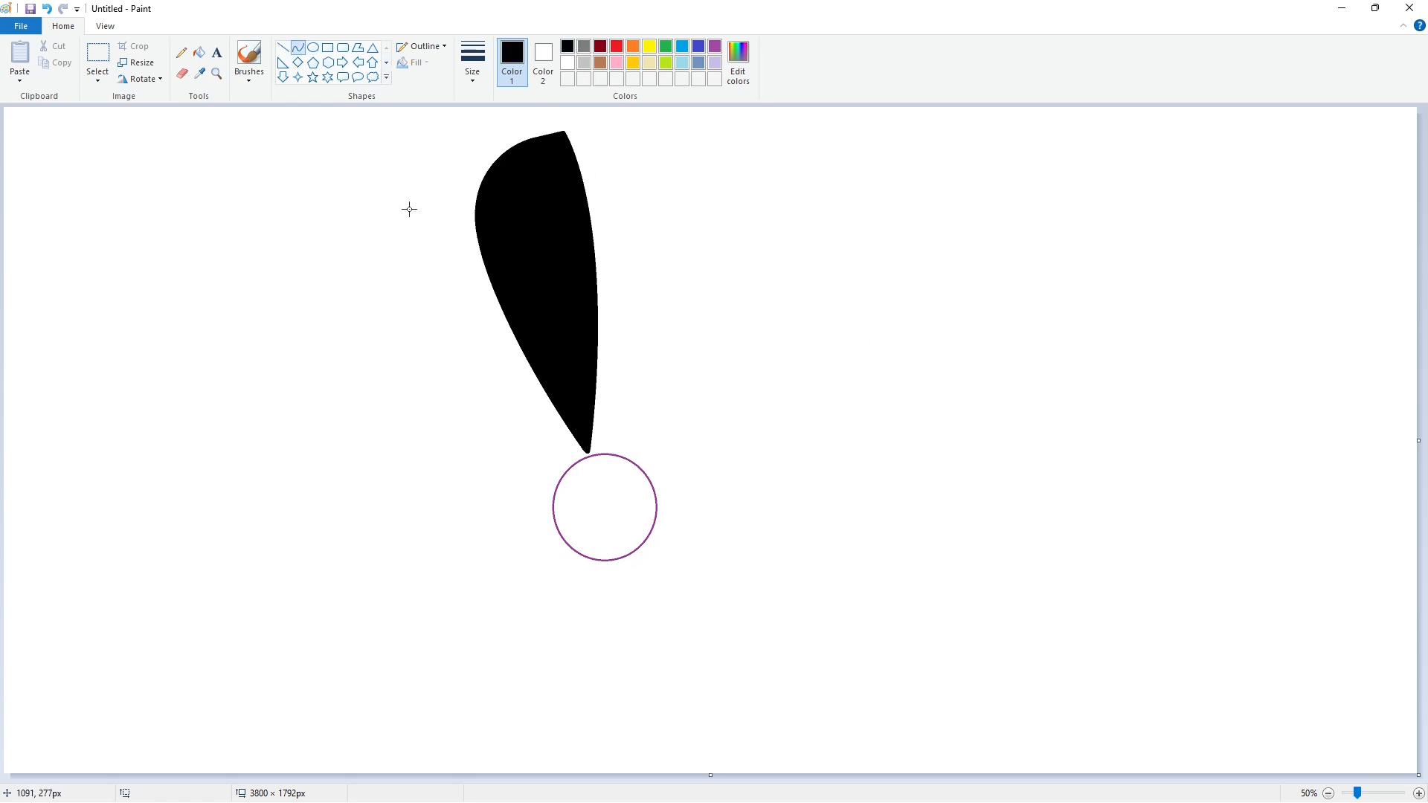
left_click_drag(409, 208, 564, 465)
left_click_drag(490, 318, 518, 361)
left_click(682, 379)
- Draw the second petal's bulging outer edge with two curves that end beside the inner edge at the circle
left_click_drag(409, 207, 373, 337)
left_click_drag(376, 271, 560, 466)
left_click(342, 339)
left_click(381, 355)
left_click(427, 399)
left_click(697, 426)
left_click(1418, 795)
left_click_drag(526, 778, 718, 778)
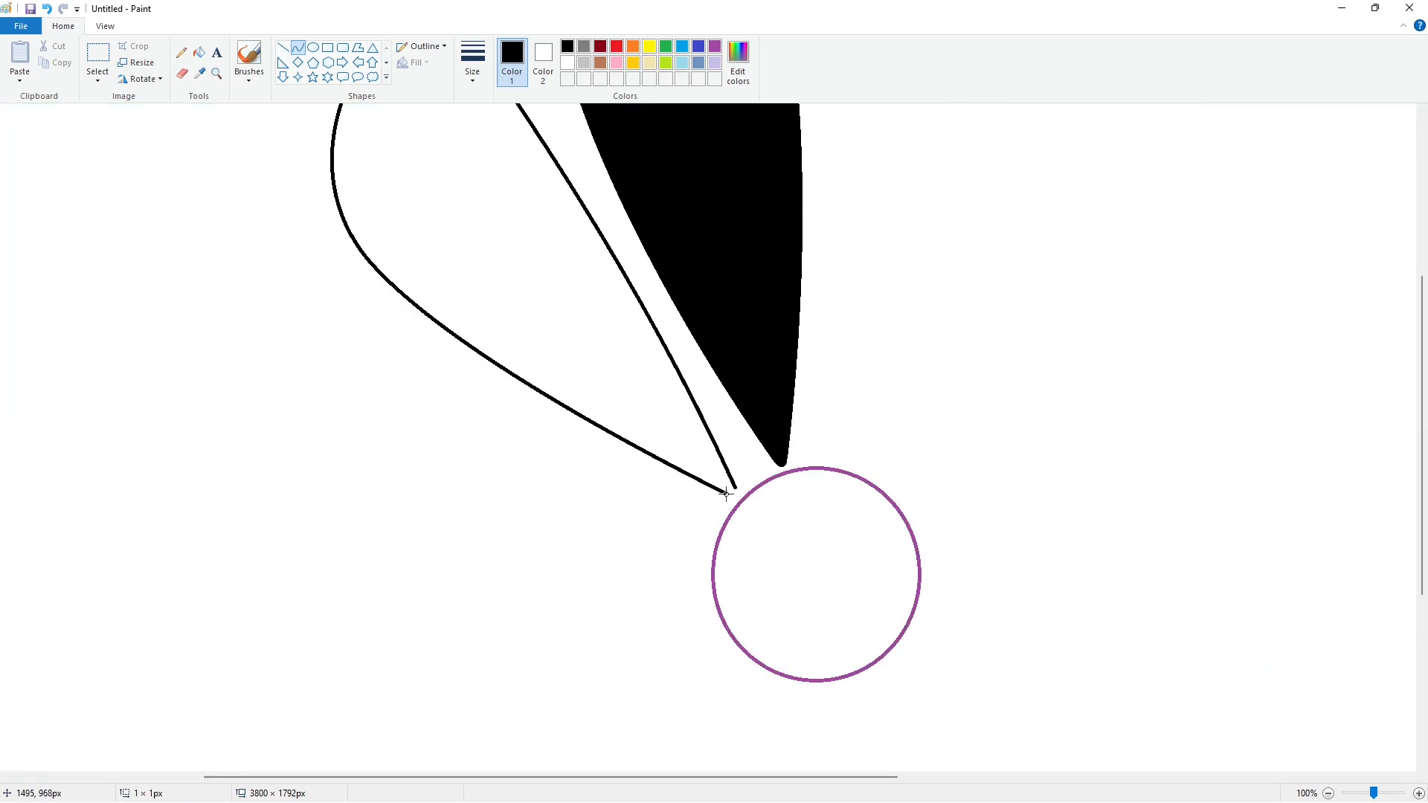
- Fill the second petal with black
left_click(198, 53)
left_click(462, 229)
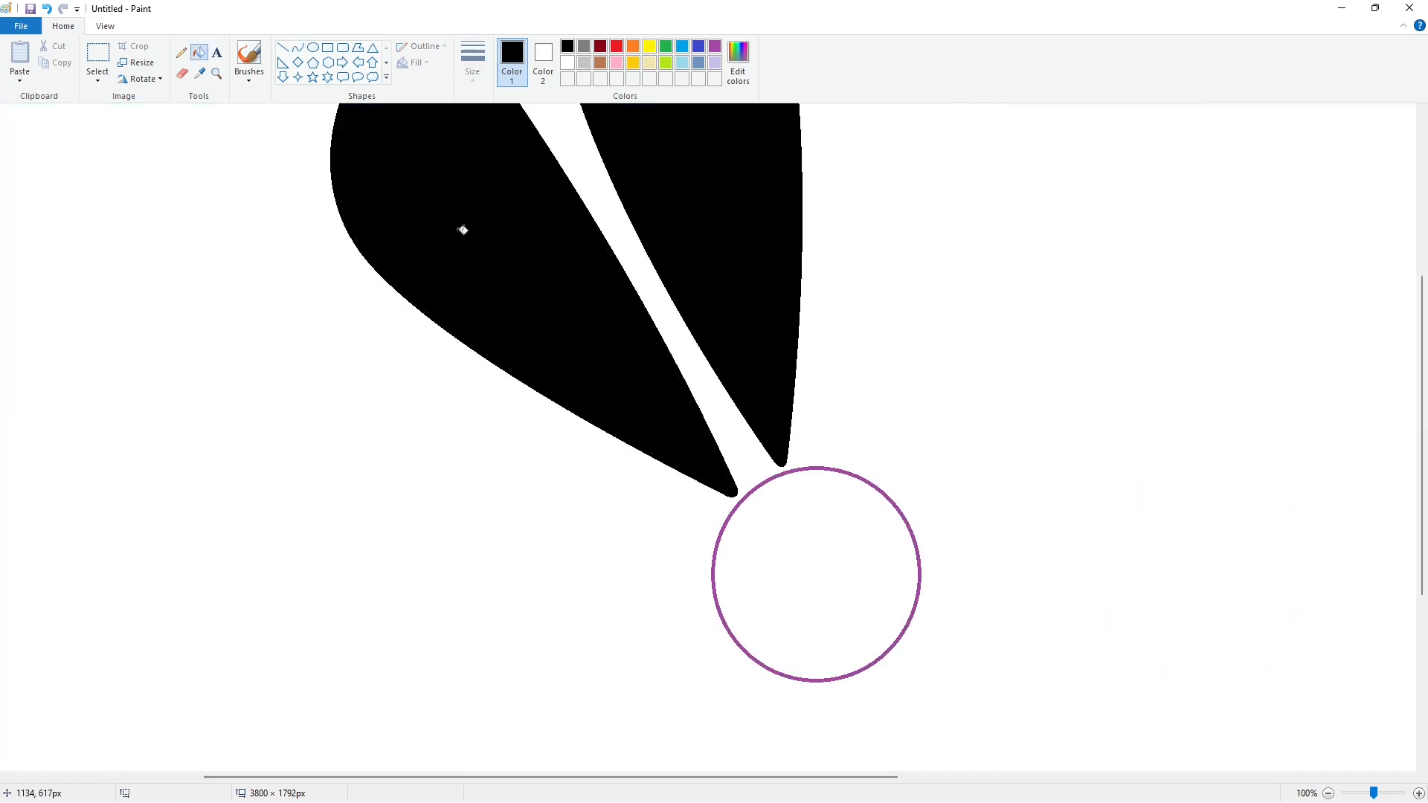
scroll(461, 228, "up", 2)
scroll(1205, 650, "down", 4)
scroll(1205, 649, "up", 5)
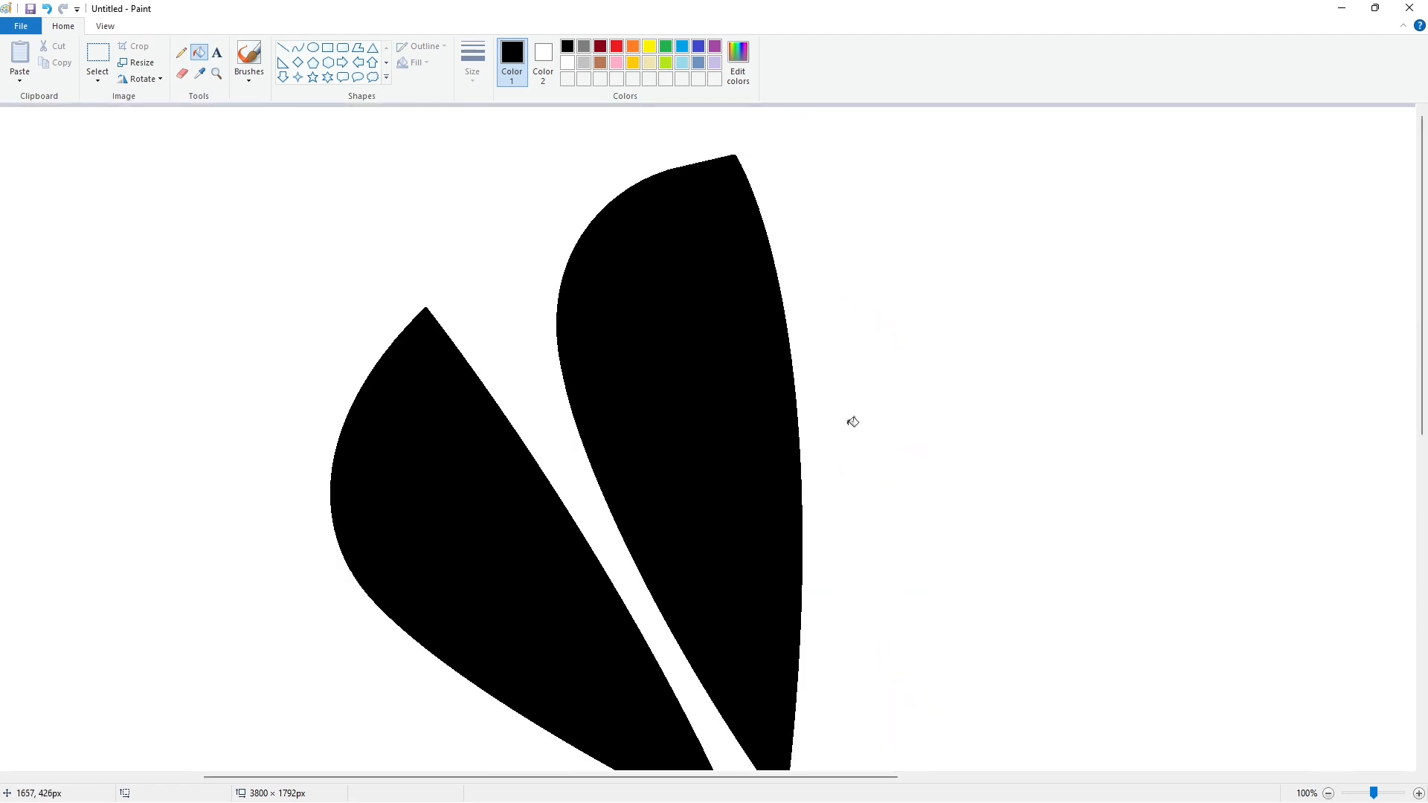
- Outline a third petal below the second with black curves, closing it with a rounded tip beside the circle
scroll(1185, 631, "down", 3)
left_click(298, 48)
left_click_drag(326, 356, 548, 484)
mouse_move(325, 356)
left_mouse_down()
mouse_move(386, 482)
mouse_move(322, 446)
mouse_move(316, 417)
left_mouse_up()
left_click_drag(387, 483, 545, 491)
left_click_drag(430, 492, 453, 493)
left_click(610, 492)
left_click(1419, 793)
left_click_drag(700, 778, 915, 778)
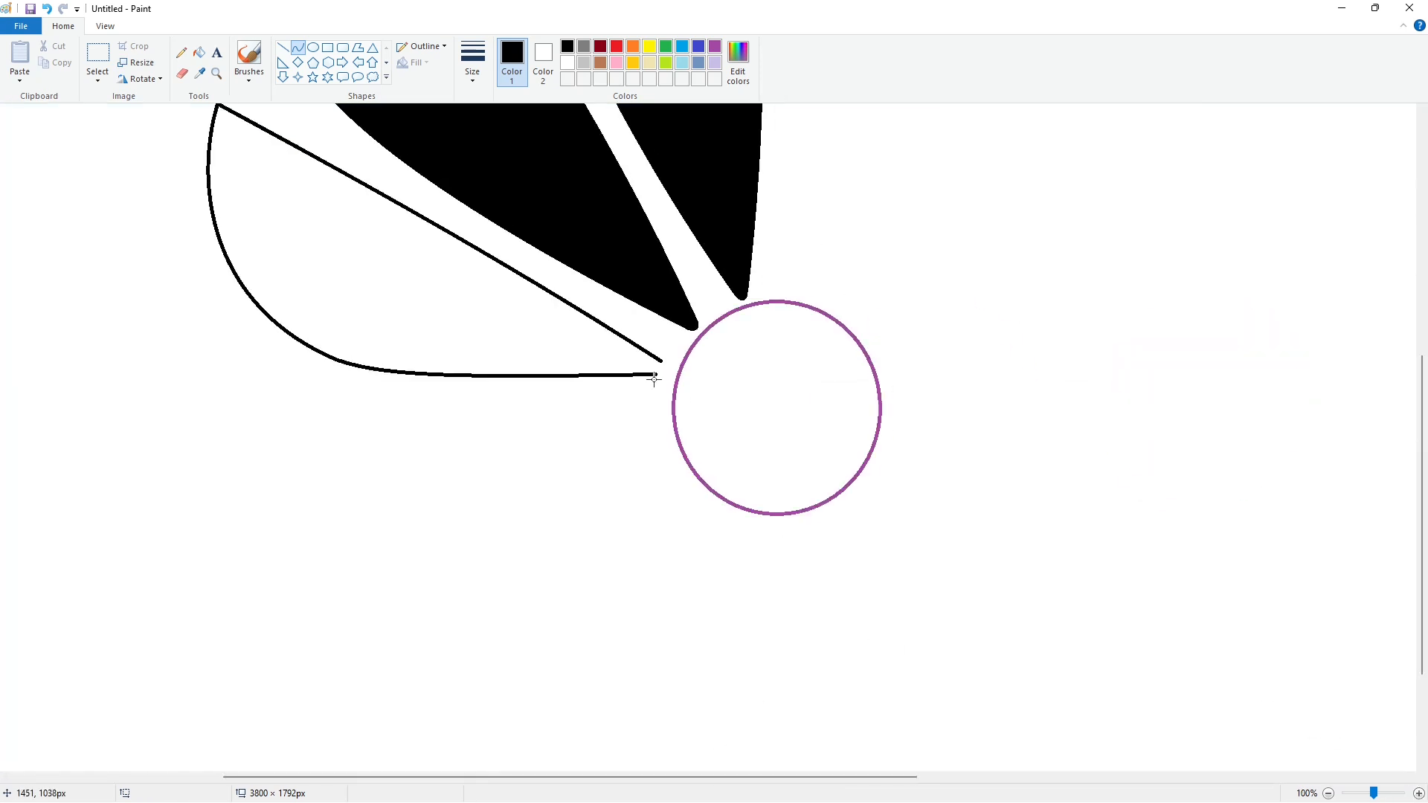
left_click_drag(660, 370, 672, 369)
left_click(735, 378)
- Fill the third petal with black
left_click(199, 52)
left_click(357, 257)
left_click(1328, 793)
left_click(1419, 793)
left_click_drag(1422, 368, 1422, 537)
left_click_drag(643, 778, 797, 752)
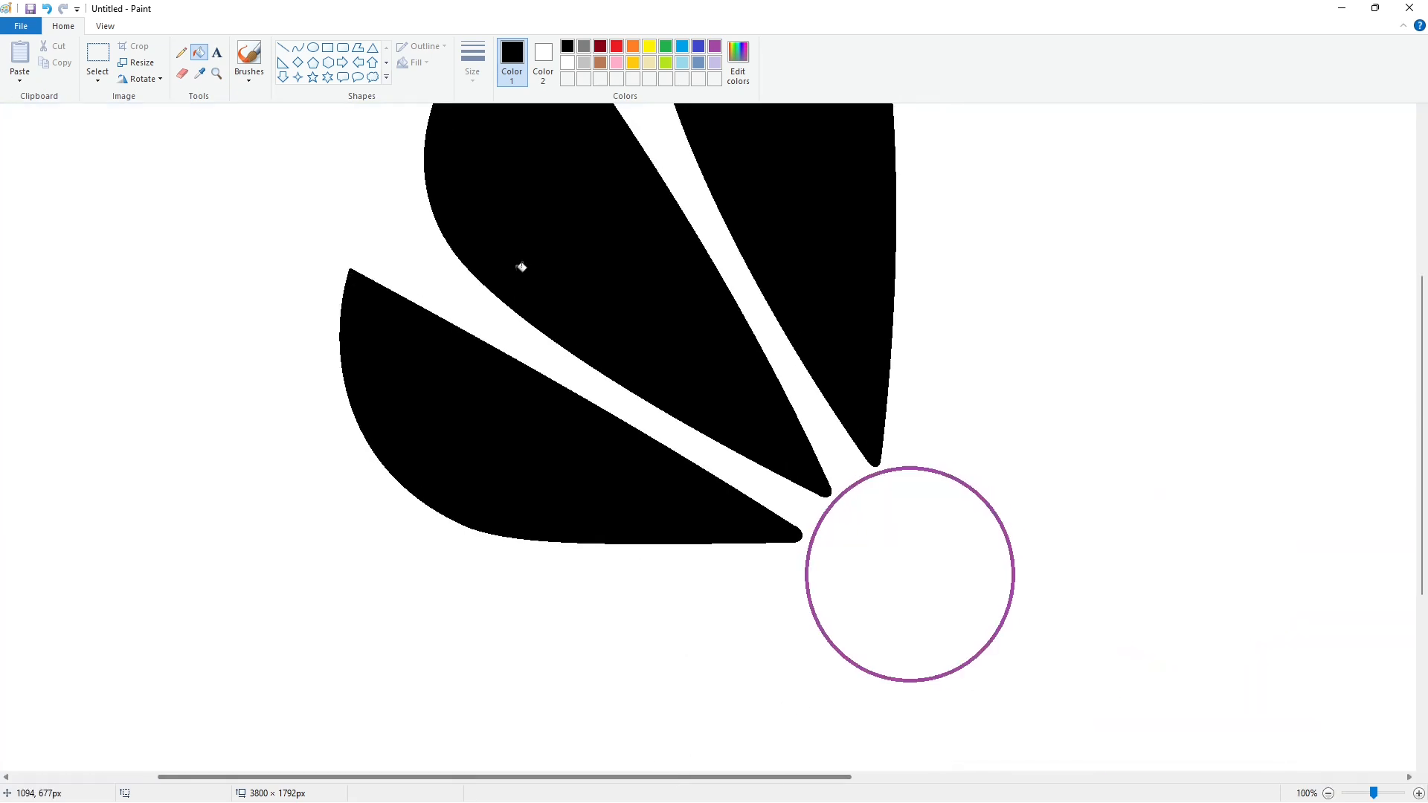
- Trim the third petal's tip with a short white line beside the circle
left_click(567, 63)
left_click(283, 48)
left_click_drag(783, 512, 807, 535)
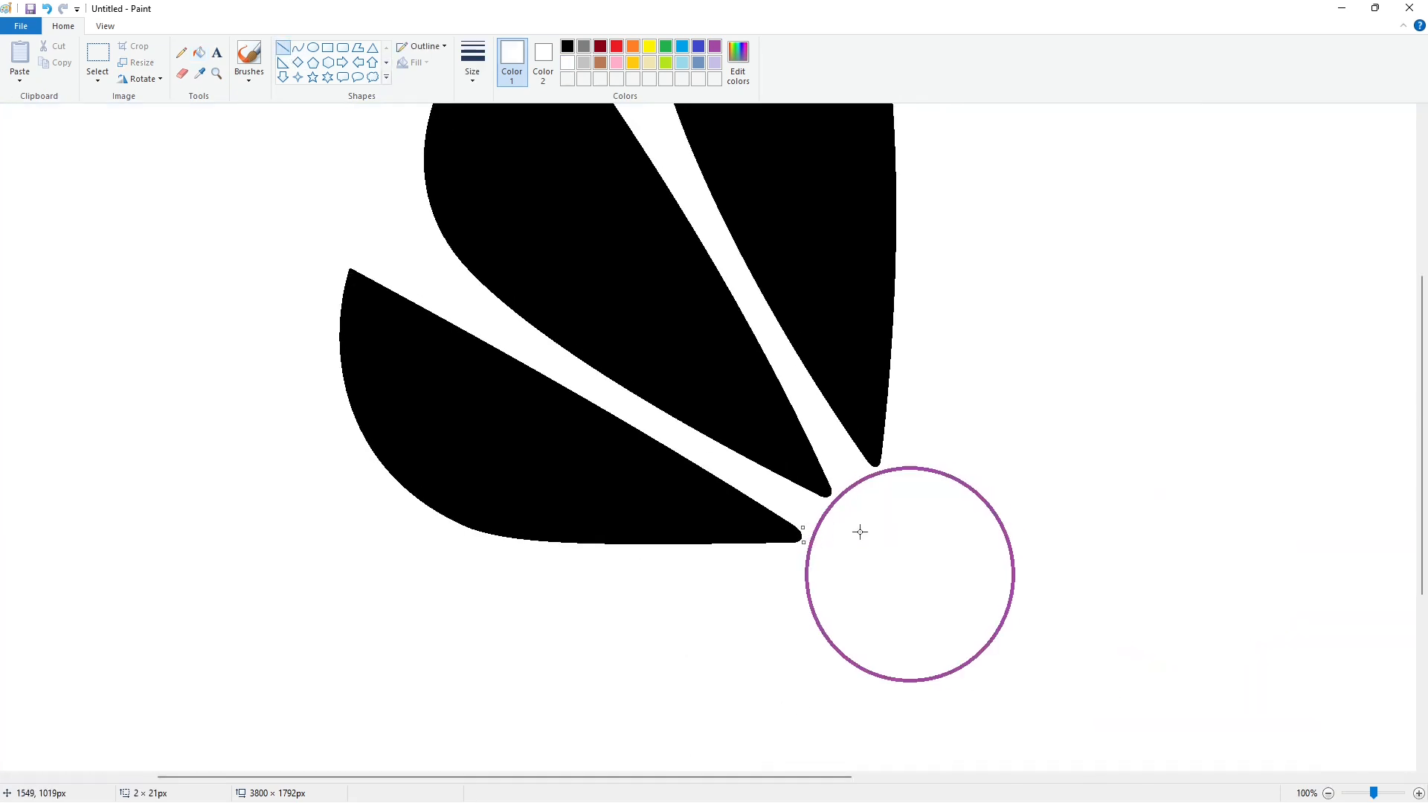
left_click(1329, 793)
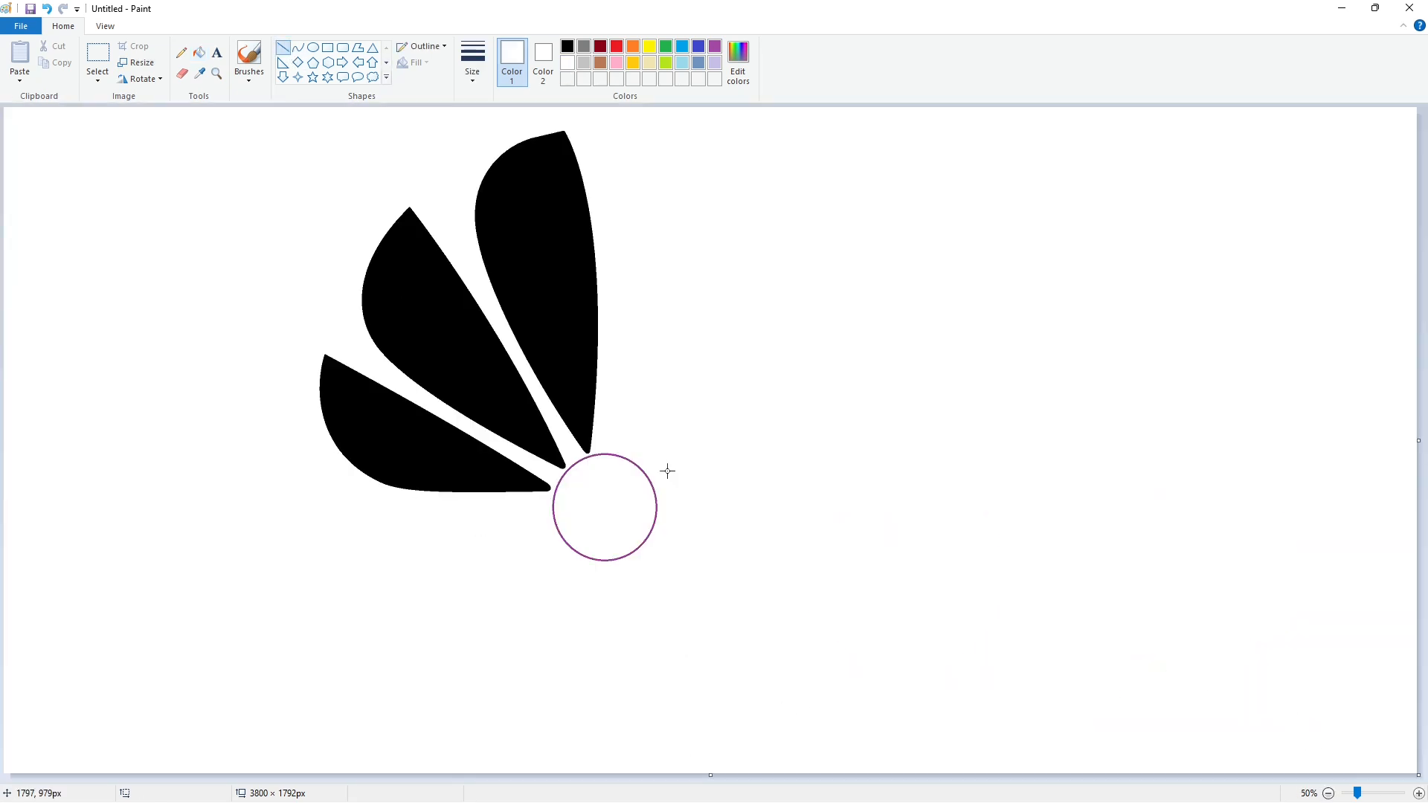
- Outline a smaller fourth petal below the third with black curves and a rounded tip facing the circle
left_click(298, 47)
left_click(568, 46)
left_click_drag(371, 510, 546, 505)
left_click_drag(424, 533, 390, 543)
left_click_drag(424, 568, 545, 512)
left_click_drag(484, 556, 514, 533)
left_click(920, 663)
left_click(1419, 793)
left_click_drag(618, 777, 783, 749)
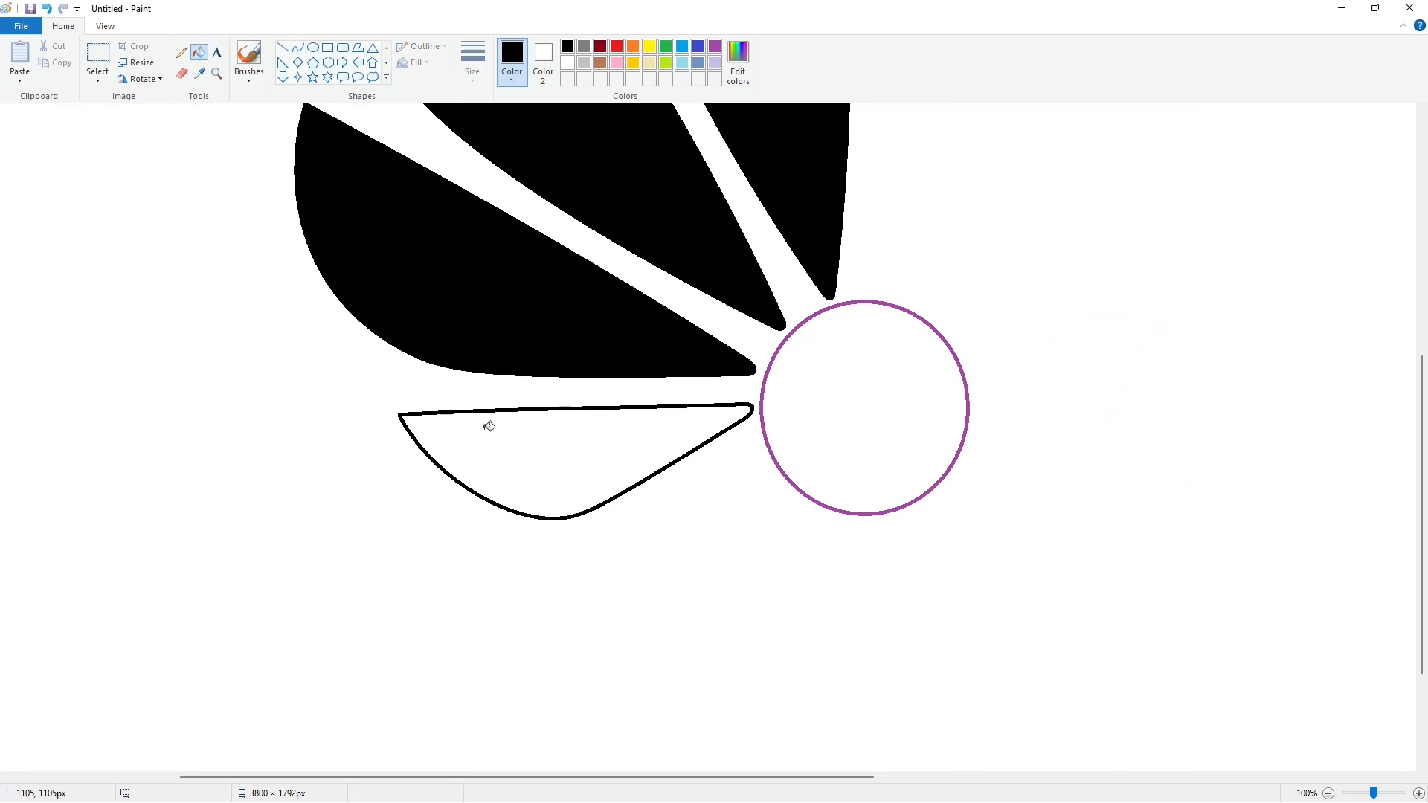
- Fill the fourth petal with black
left_click(199, 54)
left_click(565, 453)
scroll(1145, 643, "down", 1)
- Clear the purple circle and create a horizontally mirrored copy of the four petals with a transparent selection
left_click(572, 65)
left_click(98, 56)
left_click_drag(180, 111, 754, 656)
left_click_drag(447, 195, 584, 206)
left_click(97, 78)
left_click(141, 215)
- Shift the mirrored petals horizontally away from the originals until a narrow gap separates the two central petals, and deselect them
key("Right")
key("Right")
key("Right")
key("Right")
key("Right")
key("Right")
key("Right")
key("Right")
key("Right")
key("Right")
key("Right")
key("Right")
key("Right")
key("Right")
key("Right")
key("Right")
key("Right")
key("Right")
key("Right")
key("Right")
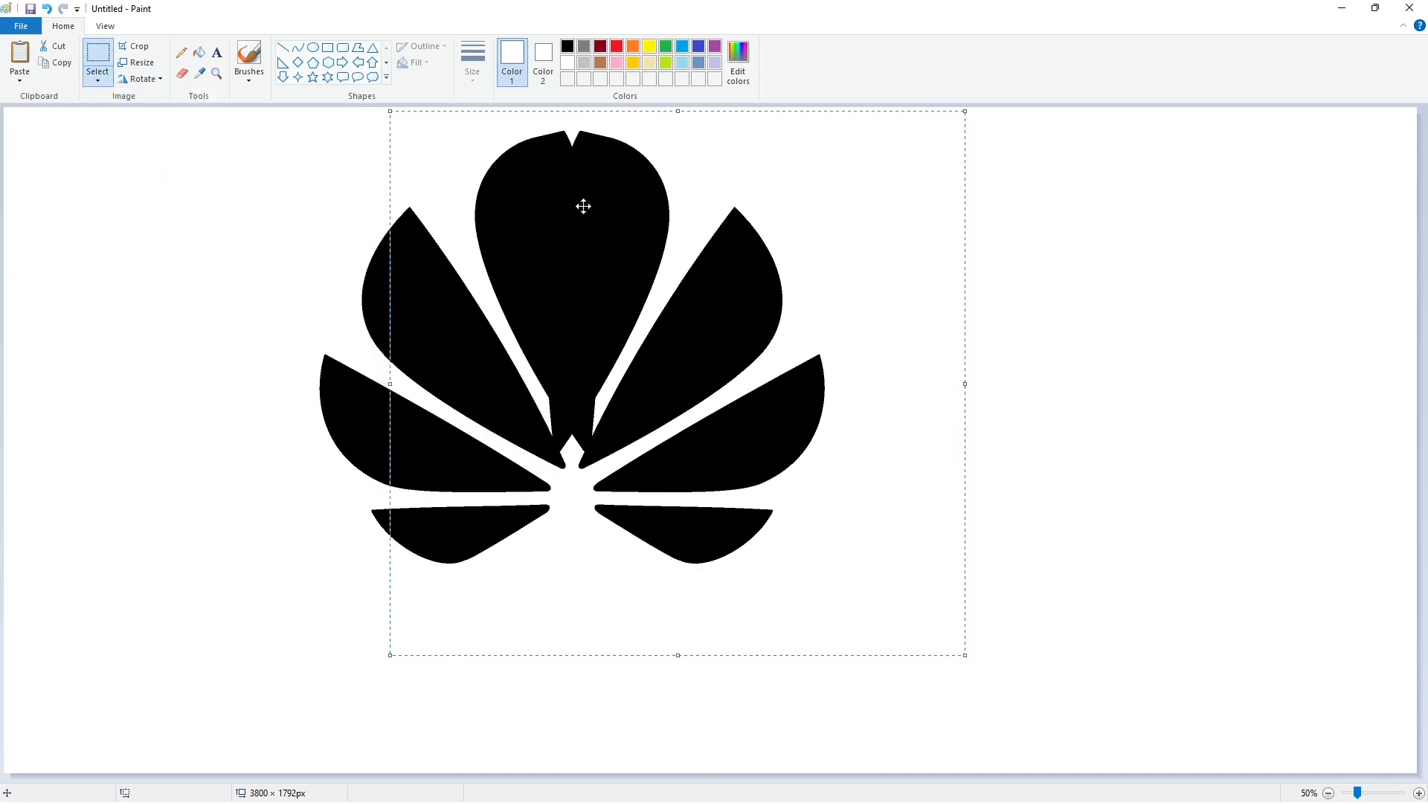
key("Right")
key("Right")
key("Right")
key("Right")
key("Right")
key("Right")
key("Right")
key("Right")
key("Right")
key("Right")
key("Right")
key("Right")
key("Right")
key("Right")
key("Right")
key("Right")
key("Right")
key("Right")
key("Right")
key("Right")
key("Right")
key("Right")
key("Right")
key("Right")
key("Right")
key("Right")
key("Right")
key("Right")
key("Right")
key("Right")
key("Right")
key("Right")
key("Right")
key("Right")
key("Right")
key("Right")
key("Right")
key("Right")
key("Right")
key("Right")
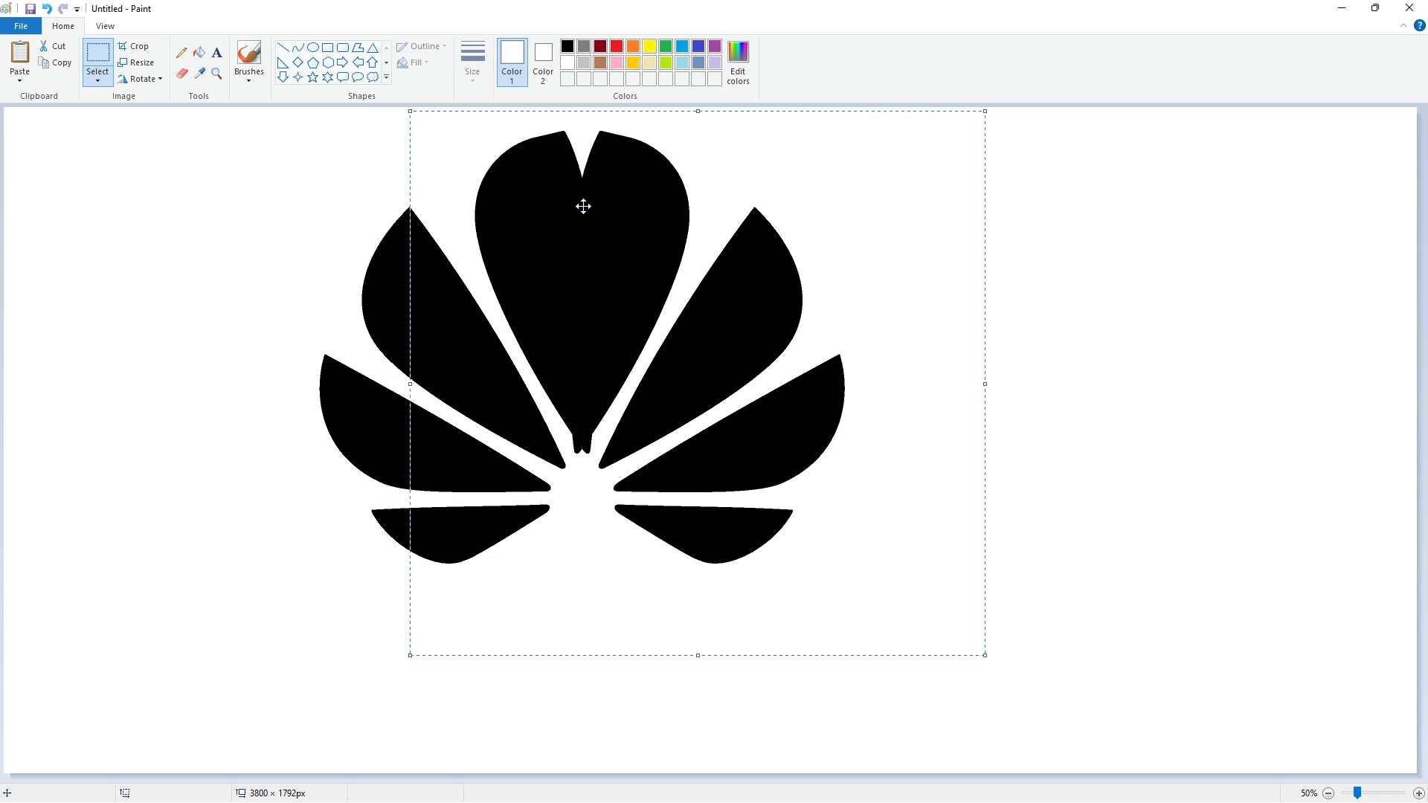
key("Right")
key("Right")
key("Right")
key("Right")
key("Right")
key("Right")
key("Right")
key("Right")
key("Right")
key("Right")
key("Right")
key("Right")
key("Right")
key("Right")
key("Right")
key("Right")
key("Right")
key("Right")
key("Right")
key("Right")
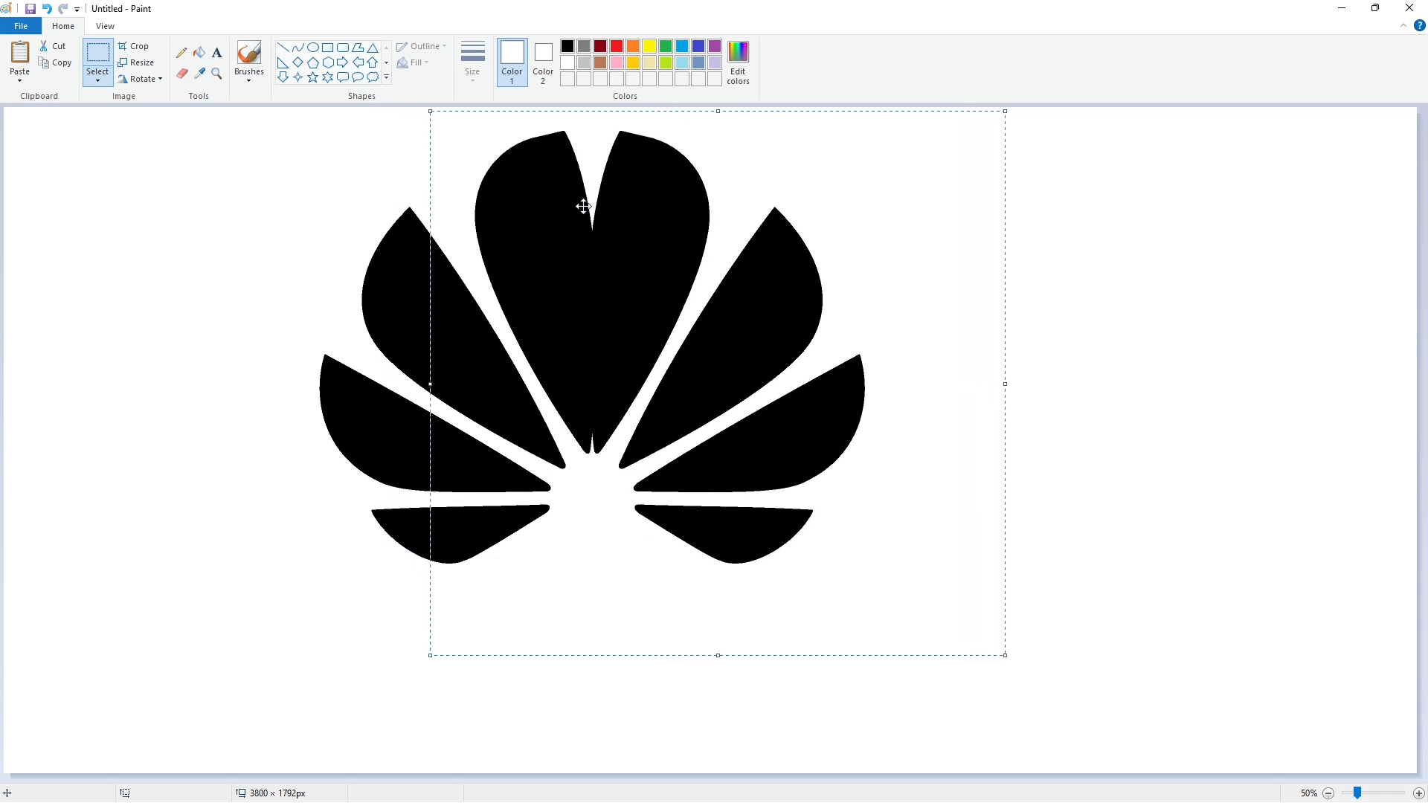
key("Right")
key("Right")
key("Right")
key("Right")
key("Right")
key("Right")
key("Right")
key("Right")
key("Right")
key("Right")
key("Right")
key("Right")
key("Right")
key("Right")
key("Right")
key("Right")
key("Right")
key("Right")
key("Right")
key("Right")
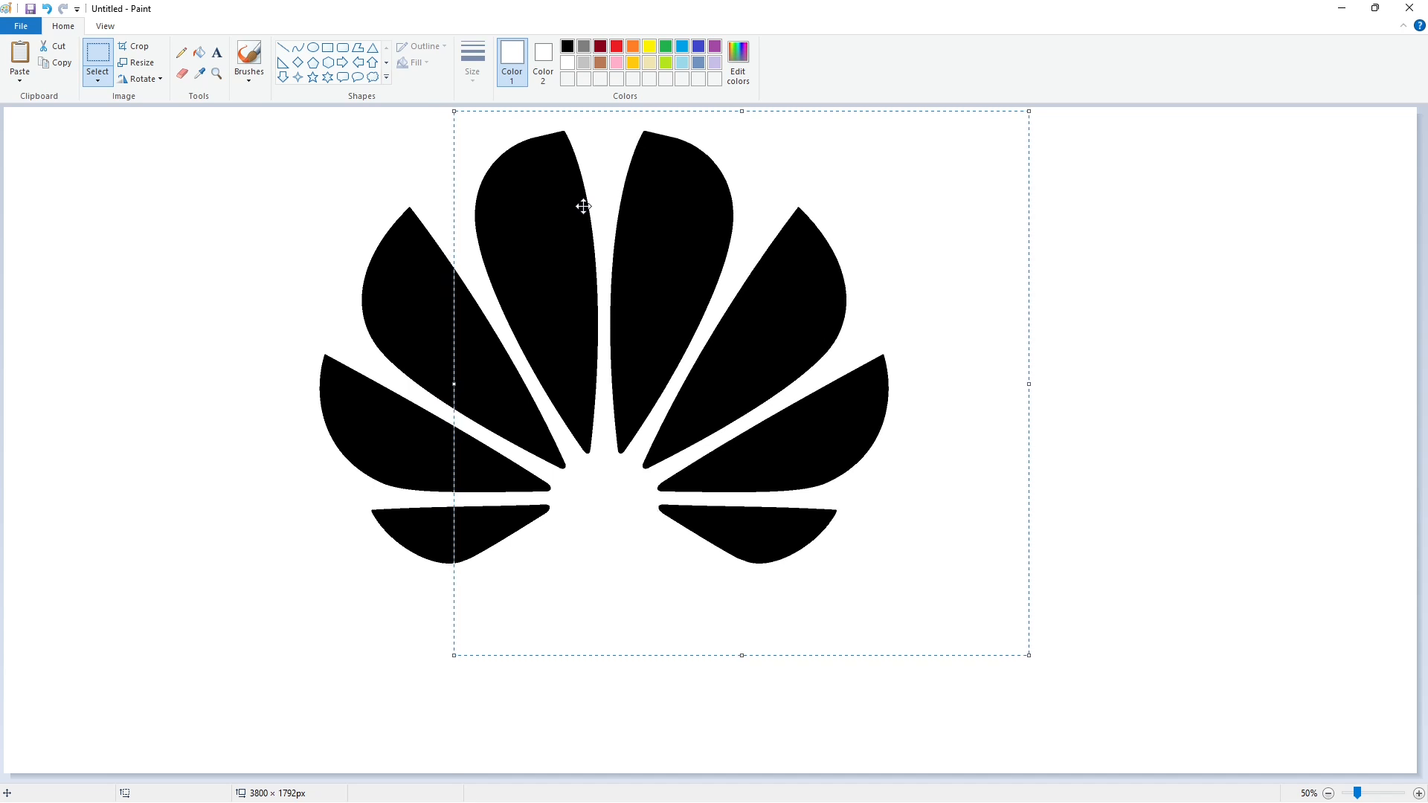
left_click(231, 287)
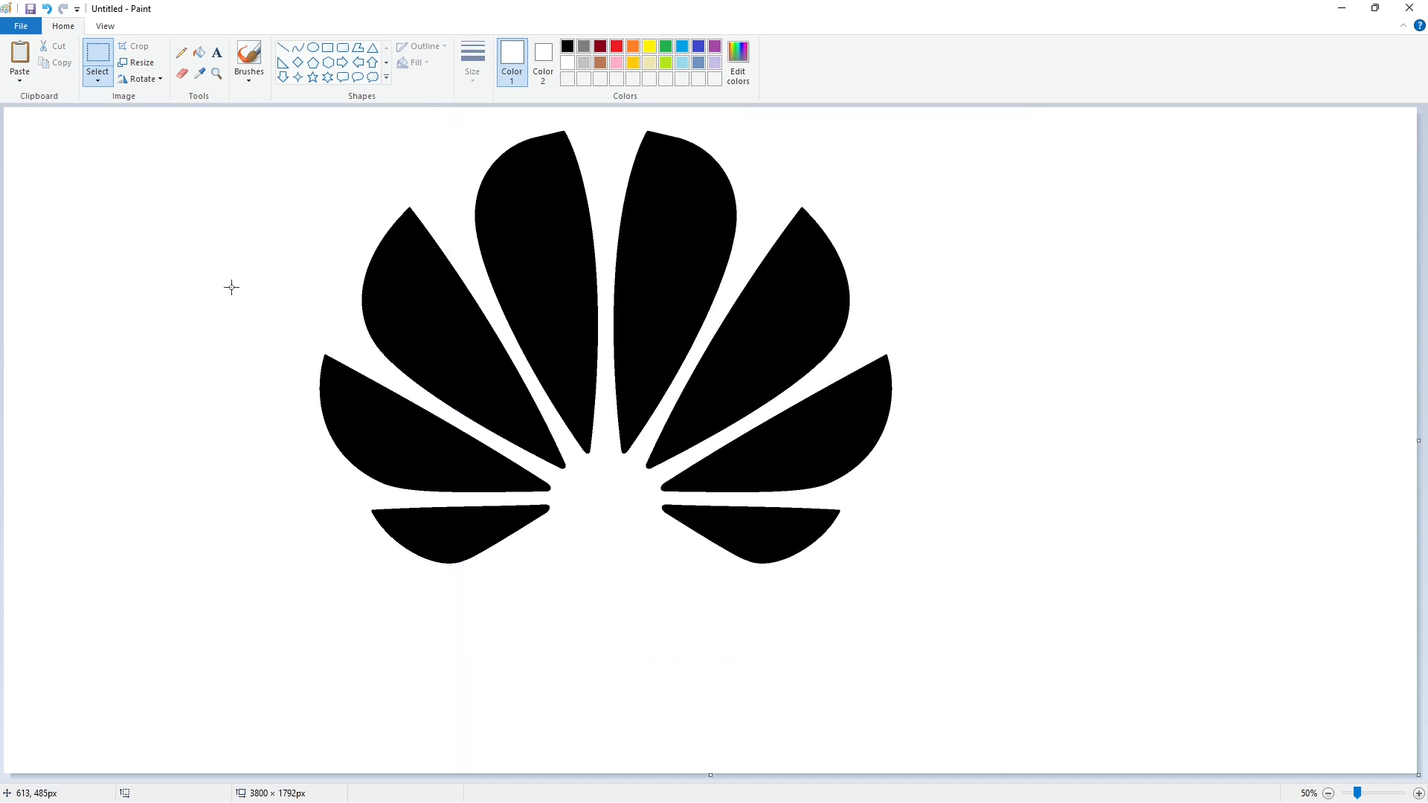
- Draw a wide rectangle beneath the petals and fill it with light lavender as a guide band for the lettering
left_click(327, 47)
mouse_move(323, 619)
left_mouse_down()
mouse_move(640, 707)
mouse_move(1040, 712)
left_mouse_up()
left_click(199, 52)
left_click(564, 658)
left_click(711, 62)
left_click(670, 634)
- Draw three thin black vertical lines across the start of the lavender band to mark the stems of the letter H
left_click(283, 47)
left_click(472, 62)
left_click(501, 134)
left_click(569, 47)
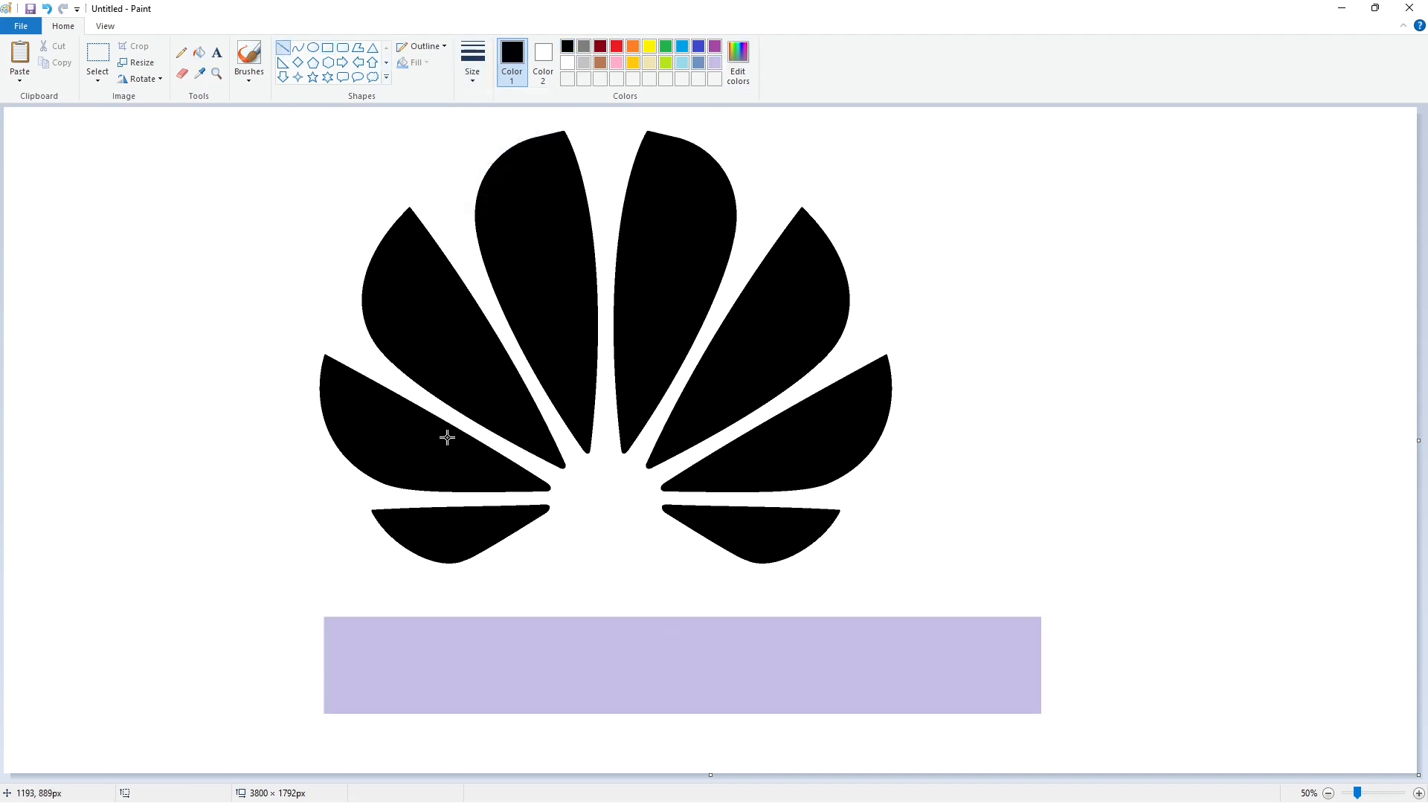
left_click_drag(344, 611, 344, 738)
key("ctrl+z")
left_click(407, 700)
left_click(428, 736)
mouse_move(387, 612)
left_mouse_down()
mouse_move(380, 733)
mouse_move(398, 730)
left_mouse_up()
key("ctrl+z")
key("ctrl+z")
left_click_drag(387, 611, 383, 735)
left_click(415, 735)
left_click_drag(407, 612, 407, 736)
- Add two horizontal crossbar lines between the H's stems and fill both stems and the crossbar with black
left_click(346, 659)
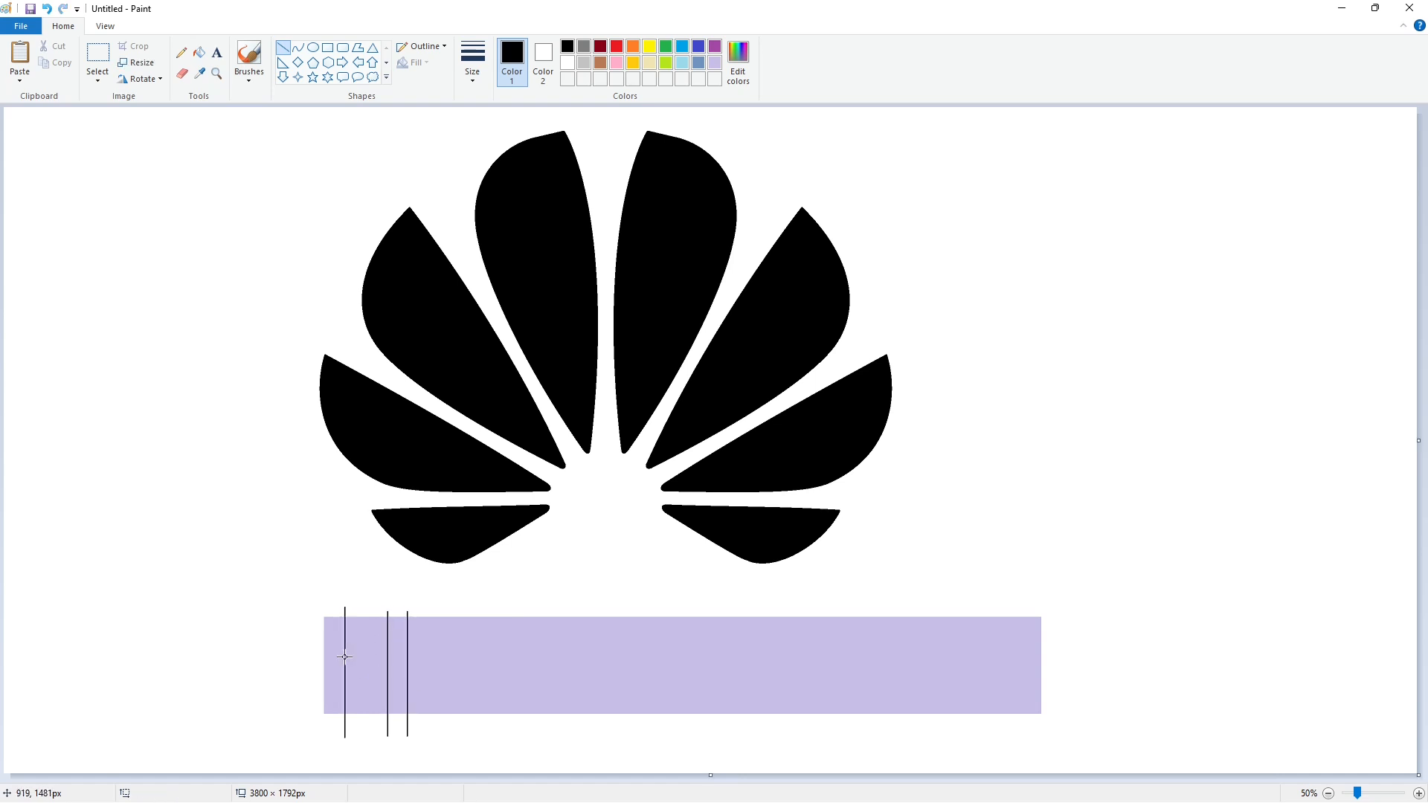
left_click_drag(379, 673, 405, 674)
left_click(197, 159)
left_click(199, 53)
left_click(334, 653)
left_click(372, 665)
left_click(397, 670)
- Draw thick white horizontal lines along the band's upper and lower edges to cut the overshooting guide lines off the H
left_click(1419, 794)
scroll(985, 675, "down", 5)
scroll(990, 670, "down", 3)
scroll(989, 670, "right", 1)
left_click(284, 47)
left_click(473, 62)
left_click(506, 162)
left_click(567, 62)
left_click_drag(609, 456, 776, 456)
left_click_drag(620, 661, 788, 662)
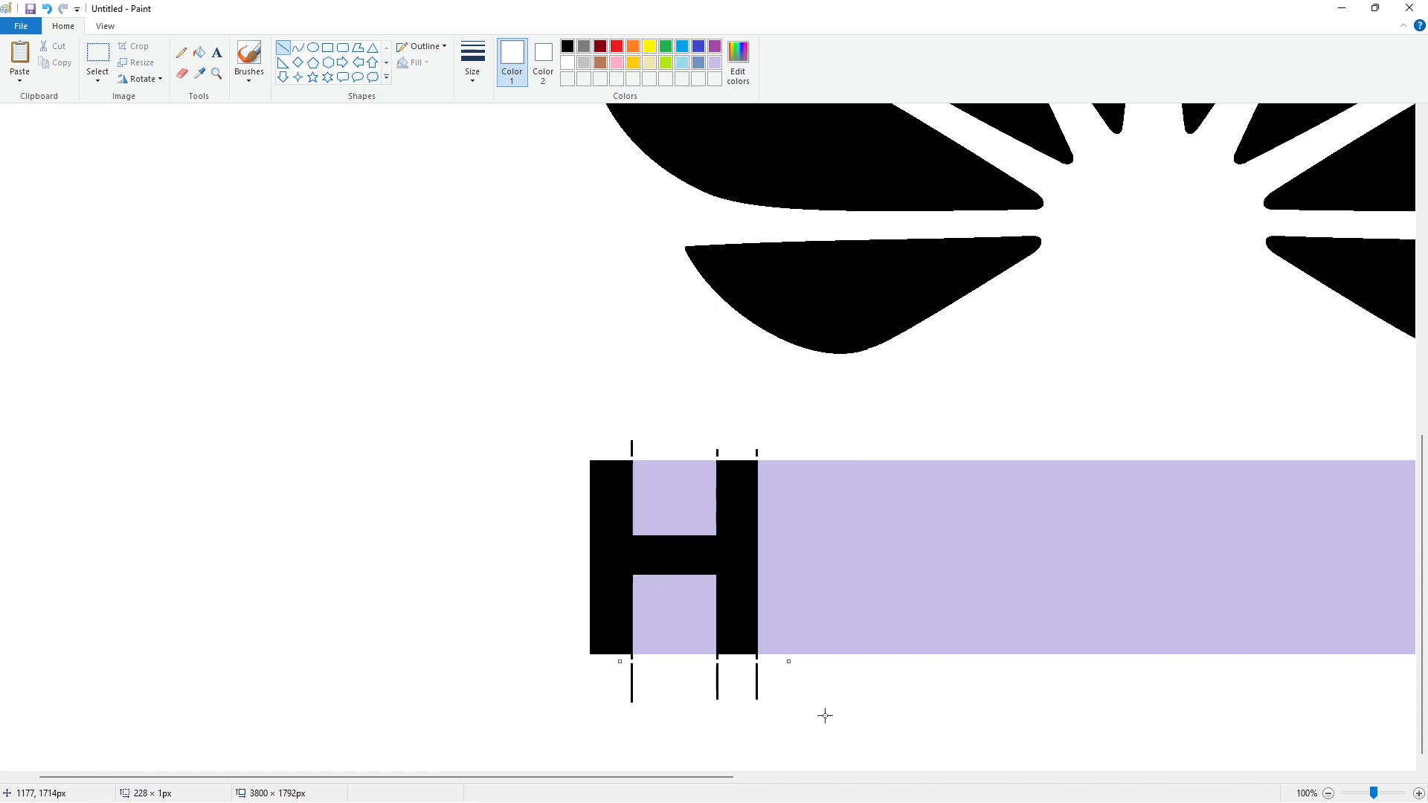
- Fill the leftover guide line ends and the lavender areas between the H's stems with white
left_click(199, 53)
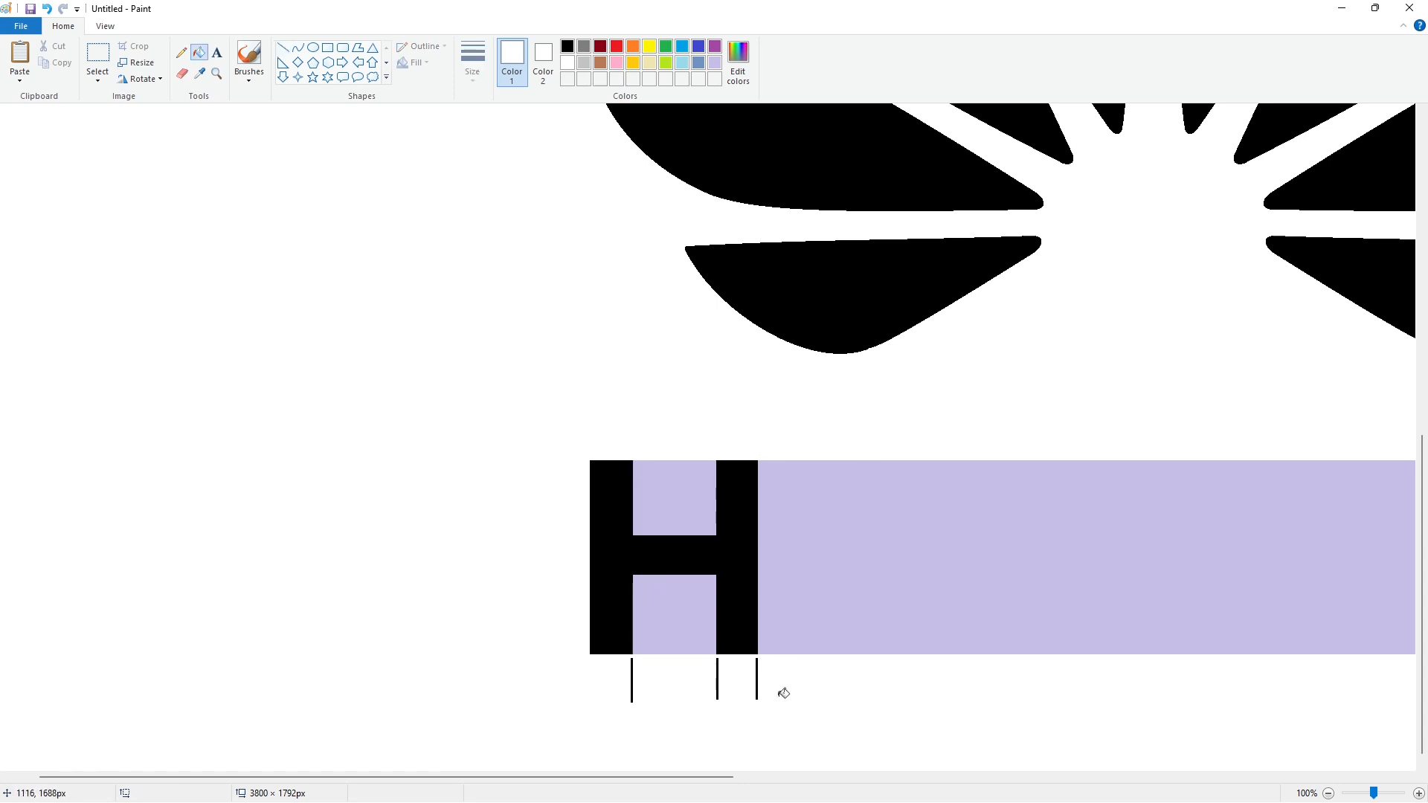
left_click(633, 668)
left_click(657, 633)
left_click(669, 514)
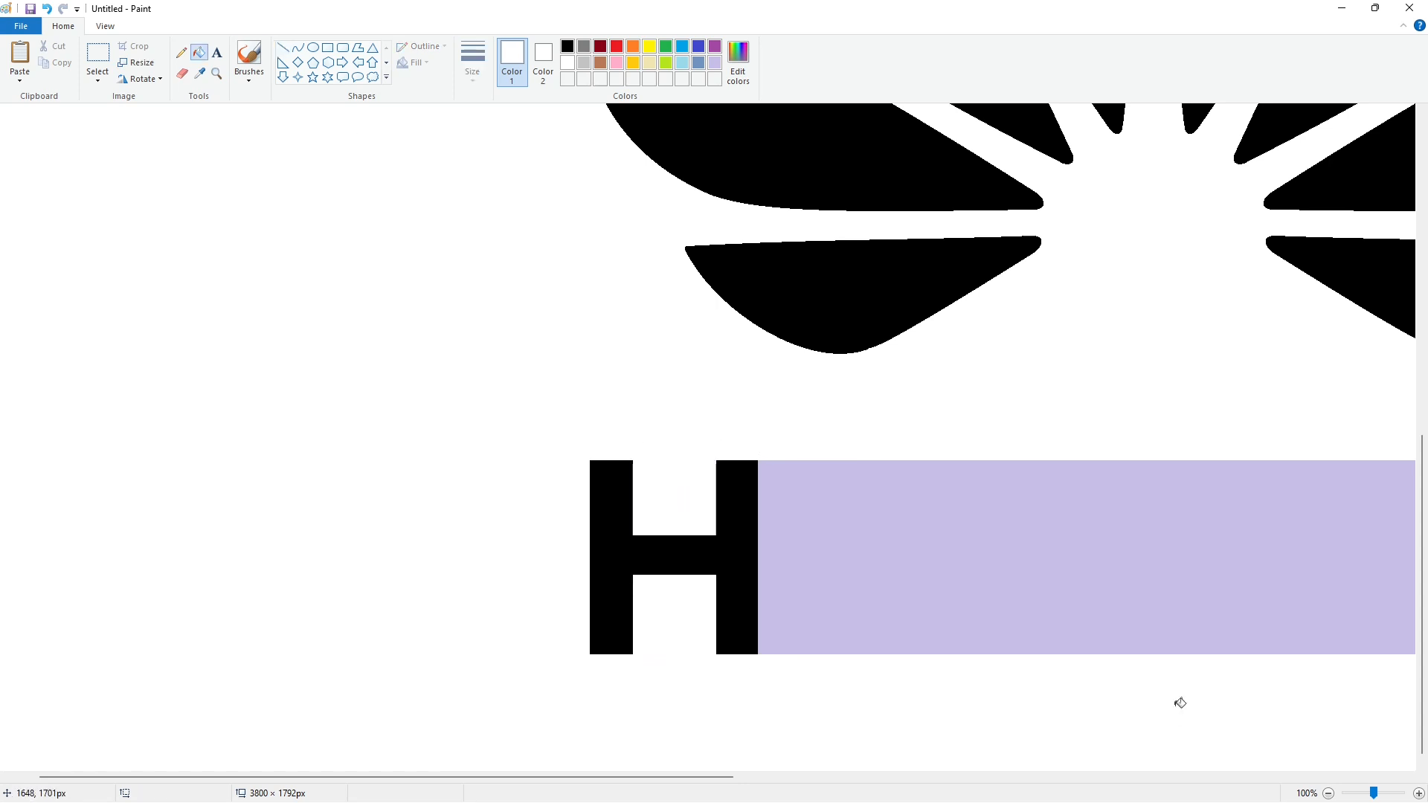
- Draw a thin black ellipse about 213 × 203 px on the lavender band beside the H as the next letter's curve
left_click(1329, 794)
left_click(314, 48)
left_click(567, 46)
left_click(472, 62)
left_click(505, 134)
left_click_drag(436, 639, 514, 715)
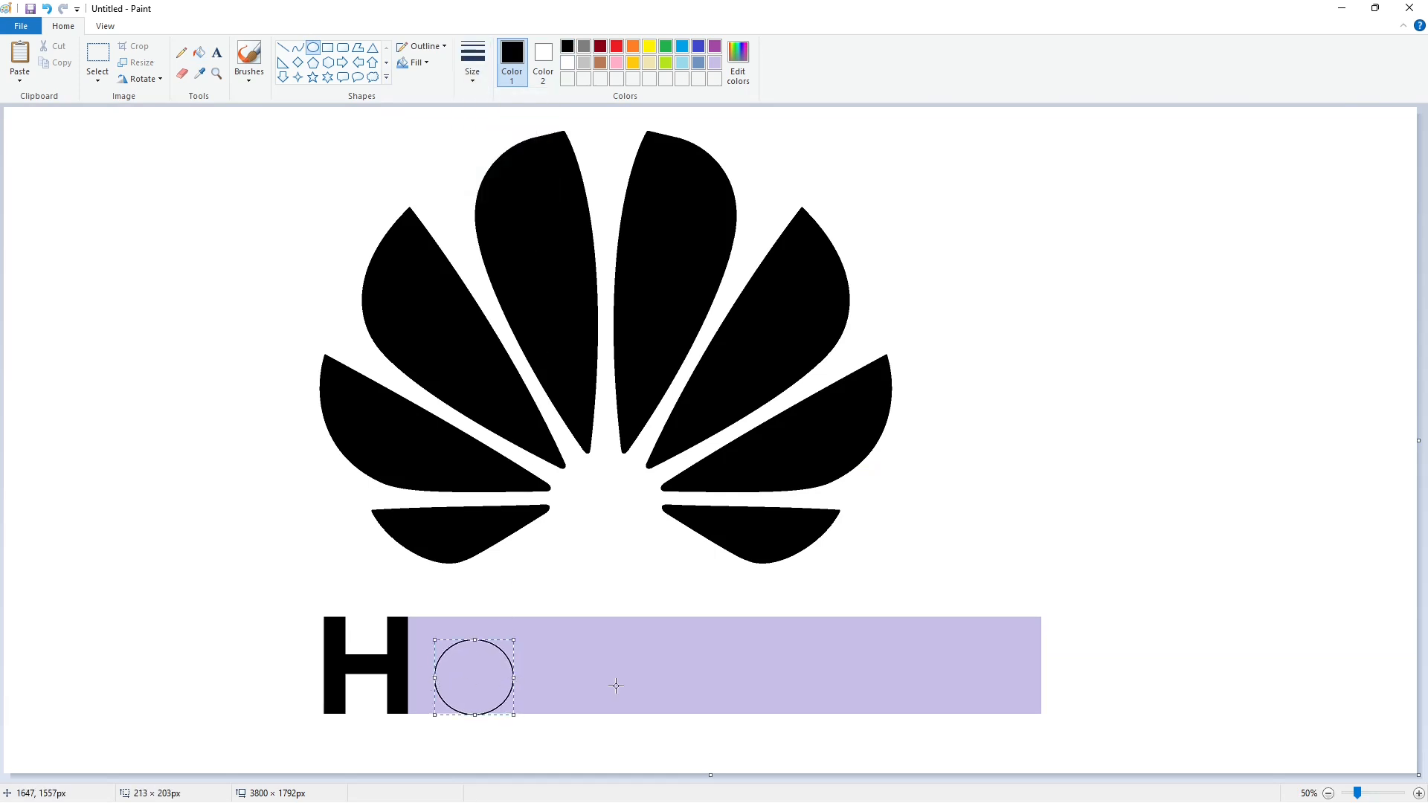
- Draw a smaller concentric ellipse inside the one beside the H and fill the ring between them with black
left_click_drag(453, 656, 496, 697)
left_click(606, 693)
left_click(199, 53)
left_click(507, 662)
- Draw two vertical black lines from the ring's outer sides up past the lavender band's upper edge
left_click(1418, 794)
scroll(967, 669, "down", 5)
left_click_drag(613, 777, 815, 761)
scroll(817, 763, "down", 2)
left_click(283, 48)
left_click_drag(439, 580, 439, 421)
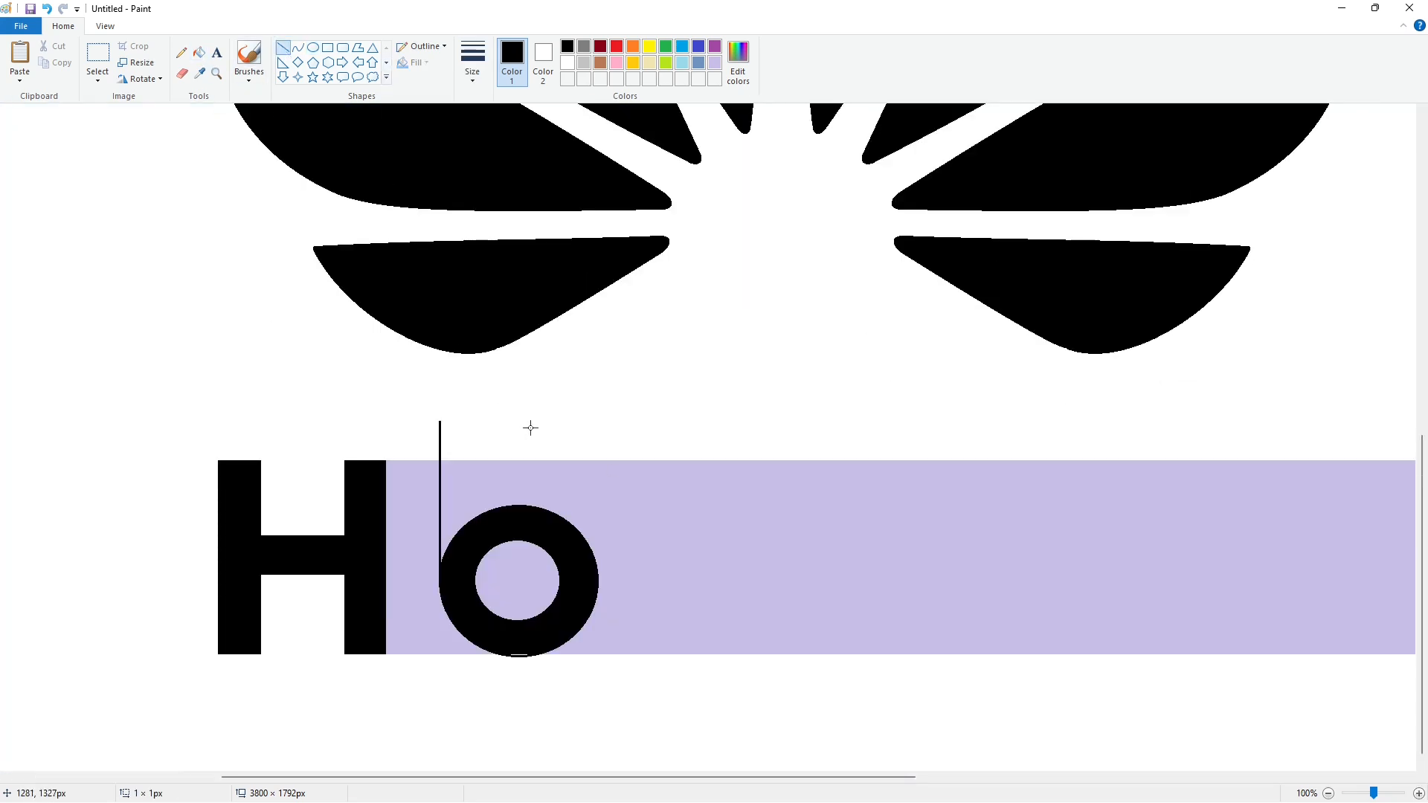
left_click_drag(598, 572, 598, 441)
left_click(657, 426)
- Open the ring's top between its inner sides with two vertical lavender lines and a lavender fill
left_click(566, 66)
left_click(715, 63)
left_click_drag(484, 577, 484, 490)
left_click_drag(554, 578, 553, 501)
left_click(199, 52)
left_click(504, 524)
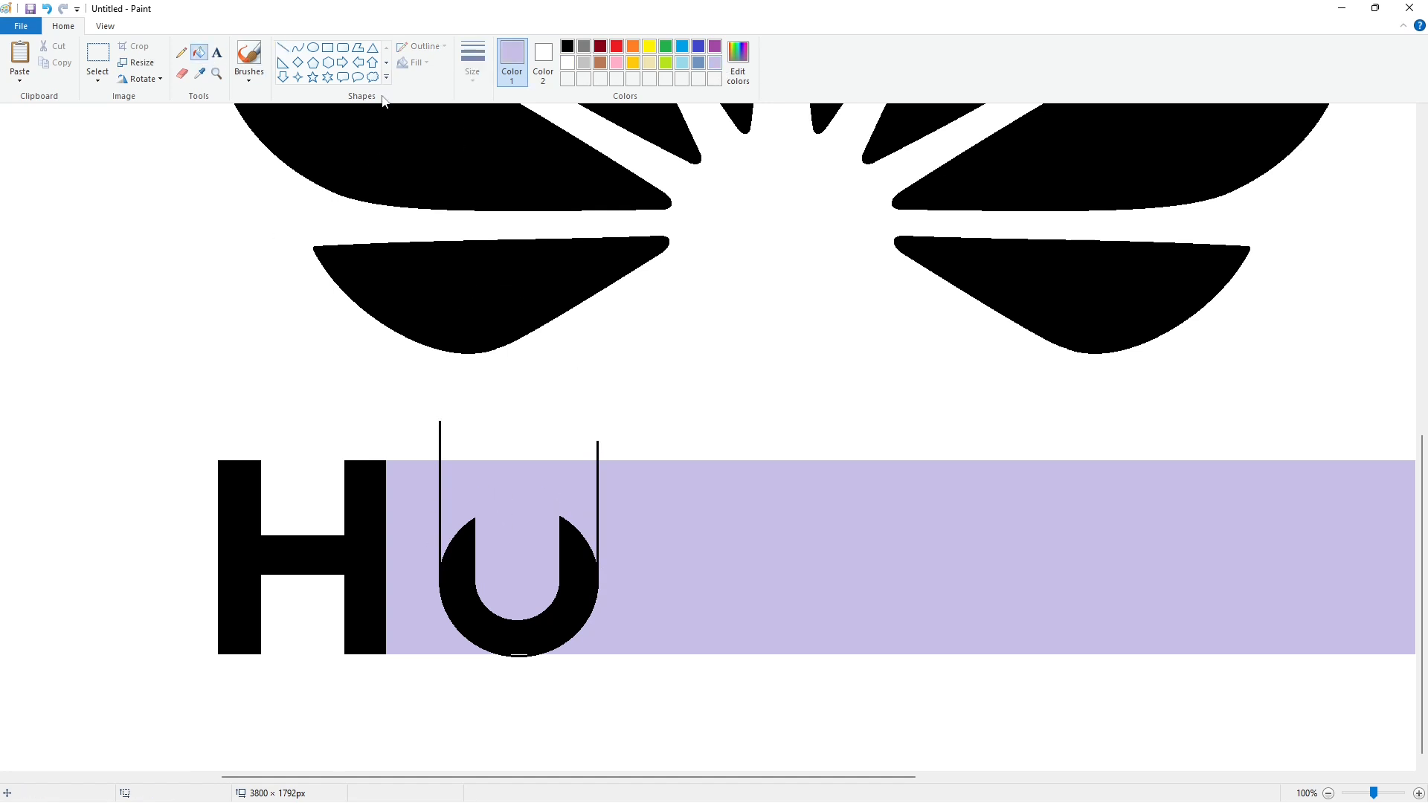
- Draw black vertical lines up from the ring's inner sides and fill both stems of the U with black
left_click(282, 47)
left_click(566, 46)
scroll(521, 447, "down", 1)
left_click_drag(474, 513, 474, 406)
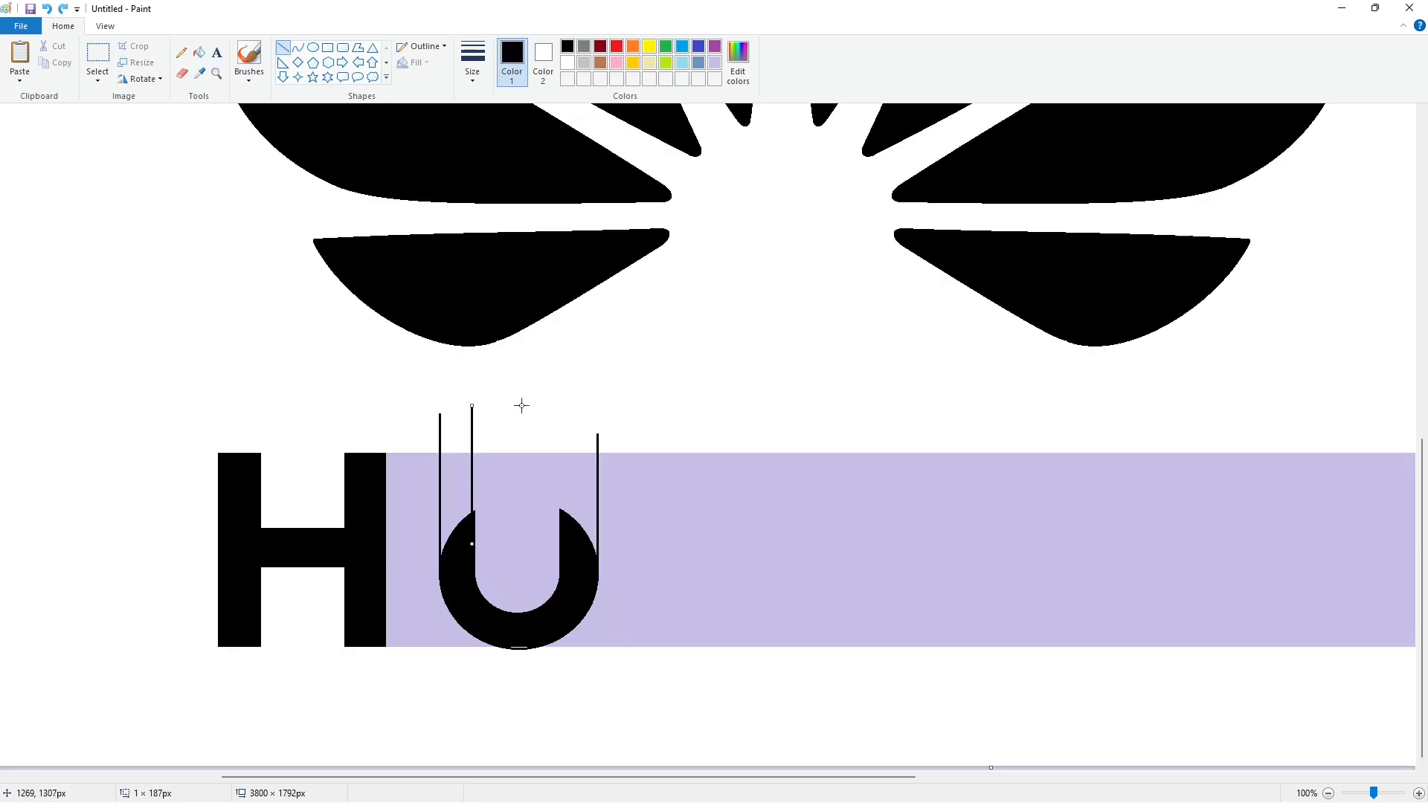
left_click_drag(560, 532, 559, 424)
left_click(199, 52)
left_click(456, 505)
left_click(579, 505)
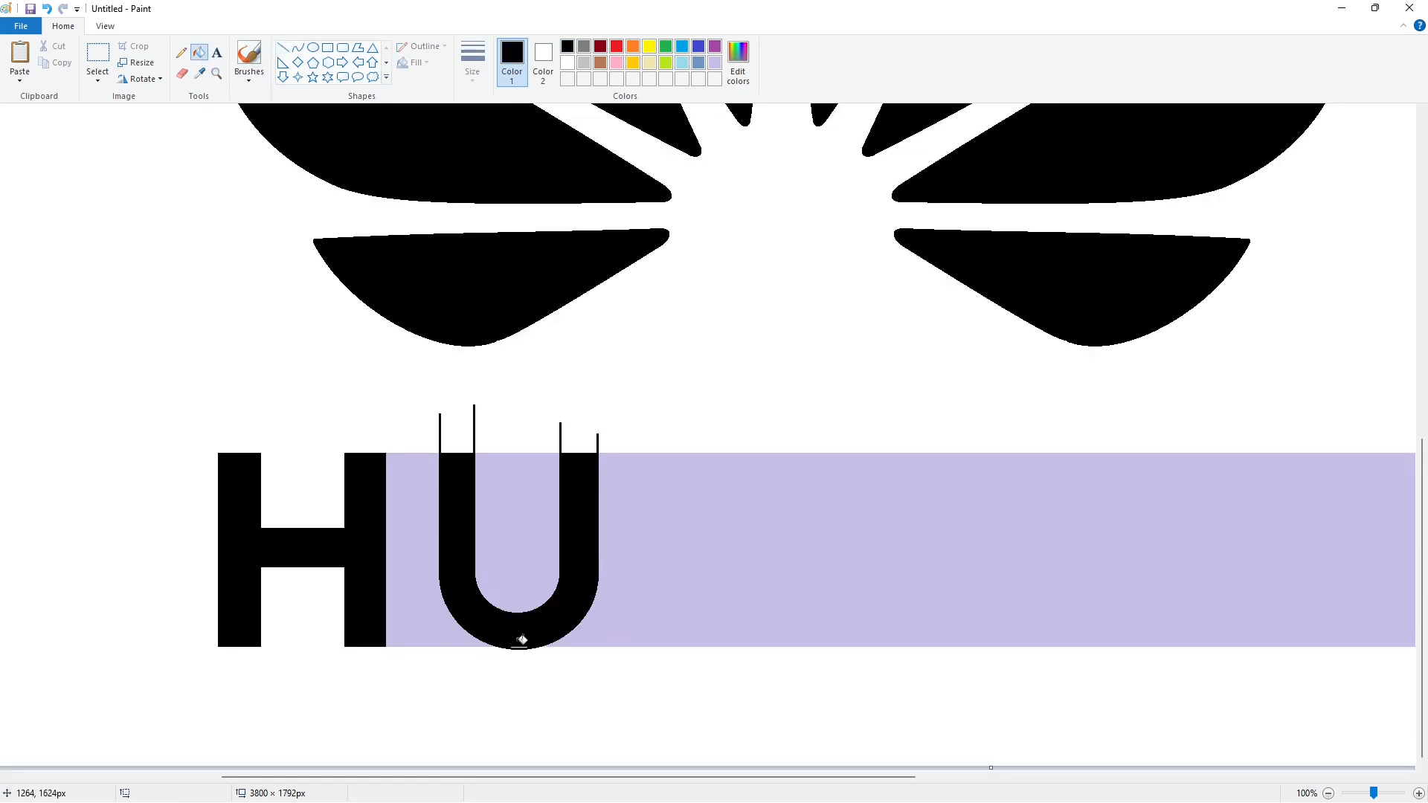
- Trim the U's guide lines with a white line about 256 px long on the band's upper edge, then fill leftover ends and adjoining lavender white
left_click(181, 52)
left_click(472, 68)
left_click(487, 194)
left_click(282, 47)
left_click(567, 63)
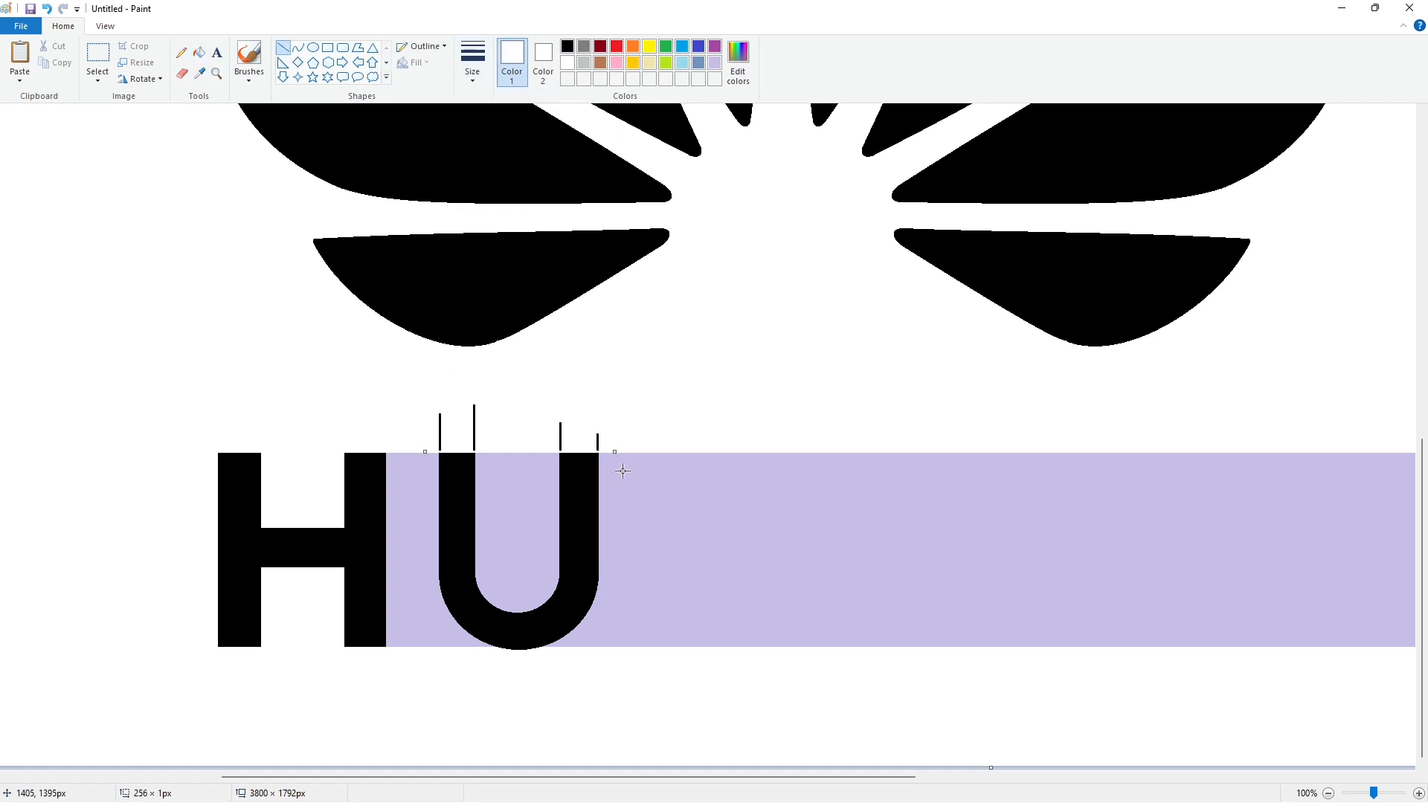
left_click(199, 52)
left_click(502, 504)
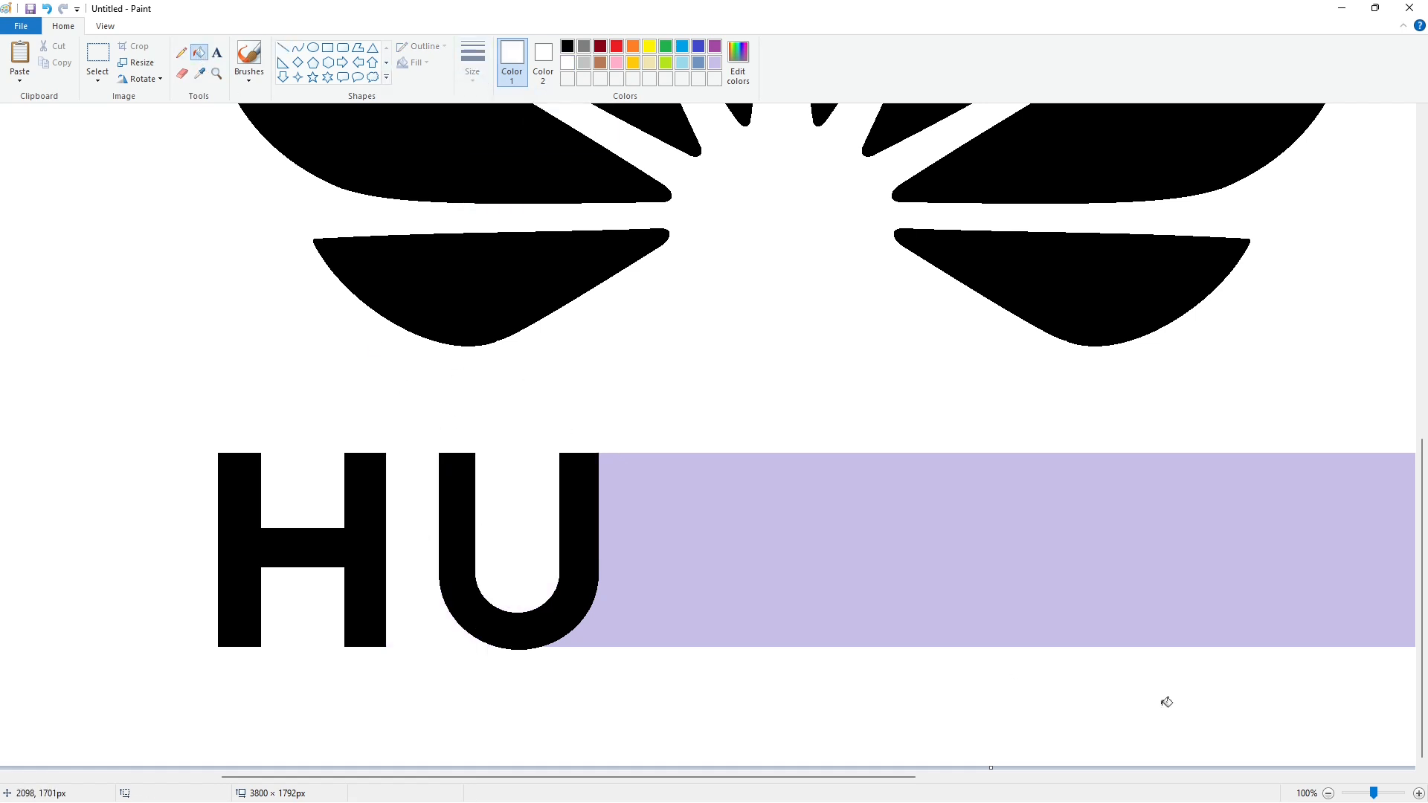
- Draw black outer and inner diagonal lines and the crossbar's upper line for an A beside the U
scroll(1012, 672, "down", 1)
left_click(283, 47)
left_click(567, 46)
mouse_move(568, 615)
left_mouse_down()
mouse_move(514, 730)
mouse_move(573, 601)
mouse_move(635, 729)
mouse_move(580, 606)
mouse_move(534, 735)
left_mouse_up()
left_click(645, 606)
left_click(679, 702)
left_click_drag(575, 639, 615, 733)
left_click(649, 730)
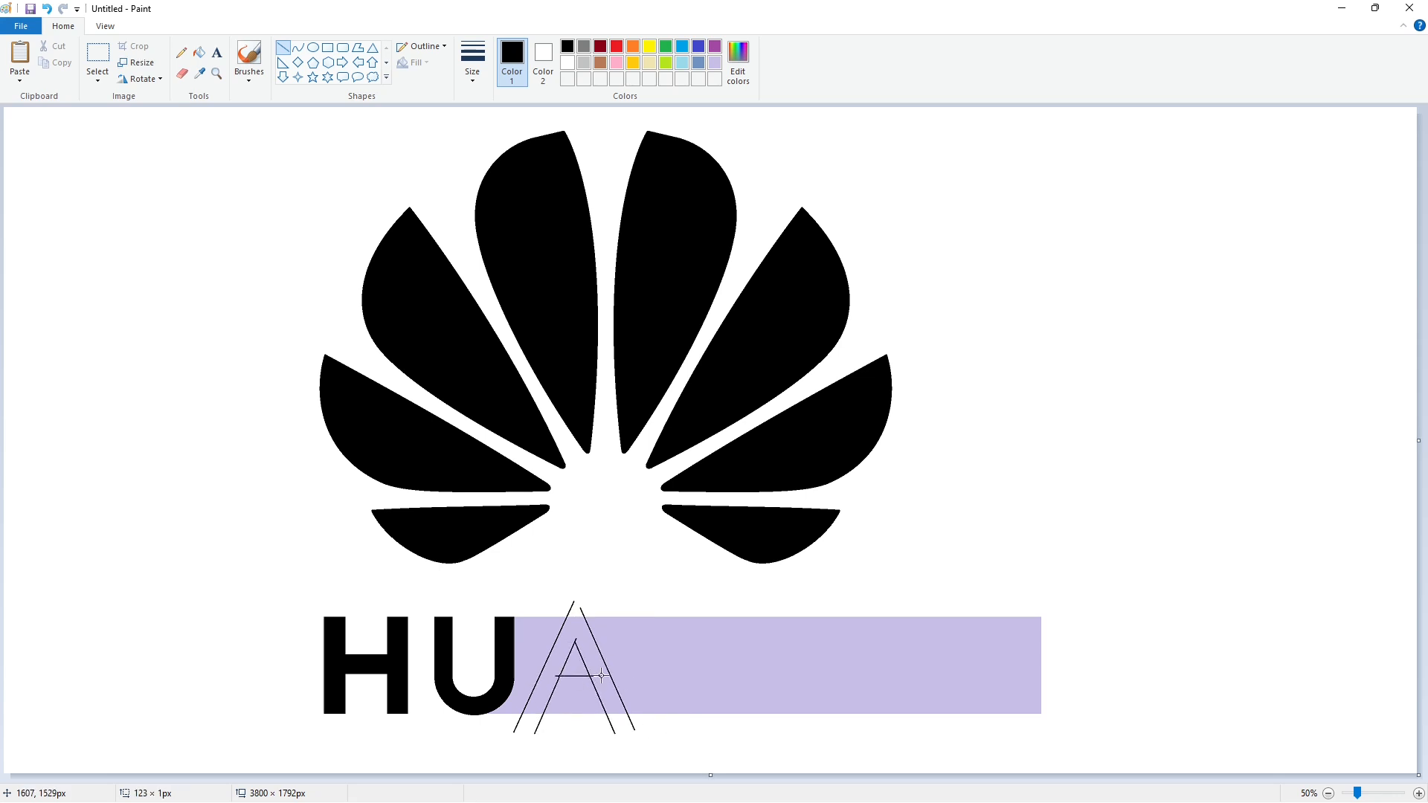
- Add the crossbar's lower line across the A and fill the letter's strokes with black
left_click_drag(549, 692, 607, 691)
left_click(199, 53)
left_click(573, 684)
left_click(610, 698)
- Draw white horizontal lines along the band's upper and lower edges to cut off the A's overshooting guide lines
left_click_drag(1358, 792, 1374, 793)
scroll(967, 670, "down", 7)
mouse_move(695, 777)
left_mouse_down()
mouse_move(777, 763)
mouse_move(907, 773)
left_mouse_up()
scroll(855, 595, "down", 3)
left_click(282, 47)
left_click(569, 64)
left_click_drag(727, 454, 801, 455)
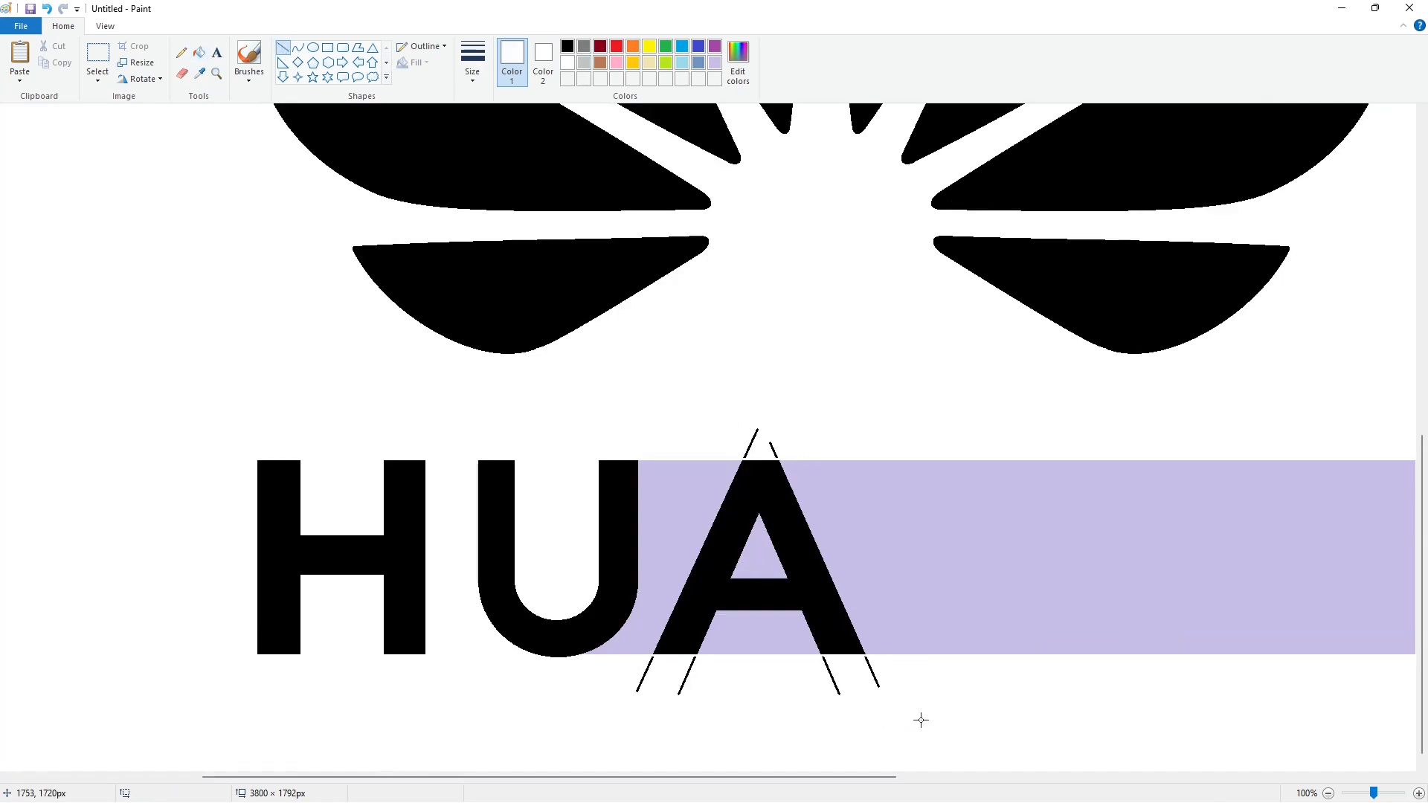
- Fill the A's leftover guide line ends and the lavender areas beside and inside the letter with white
left_click(199, 52)
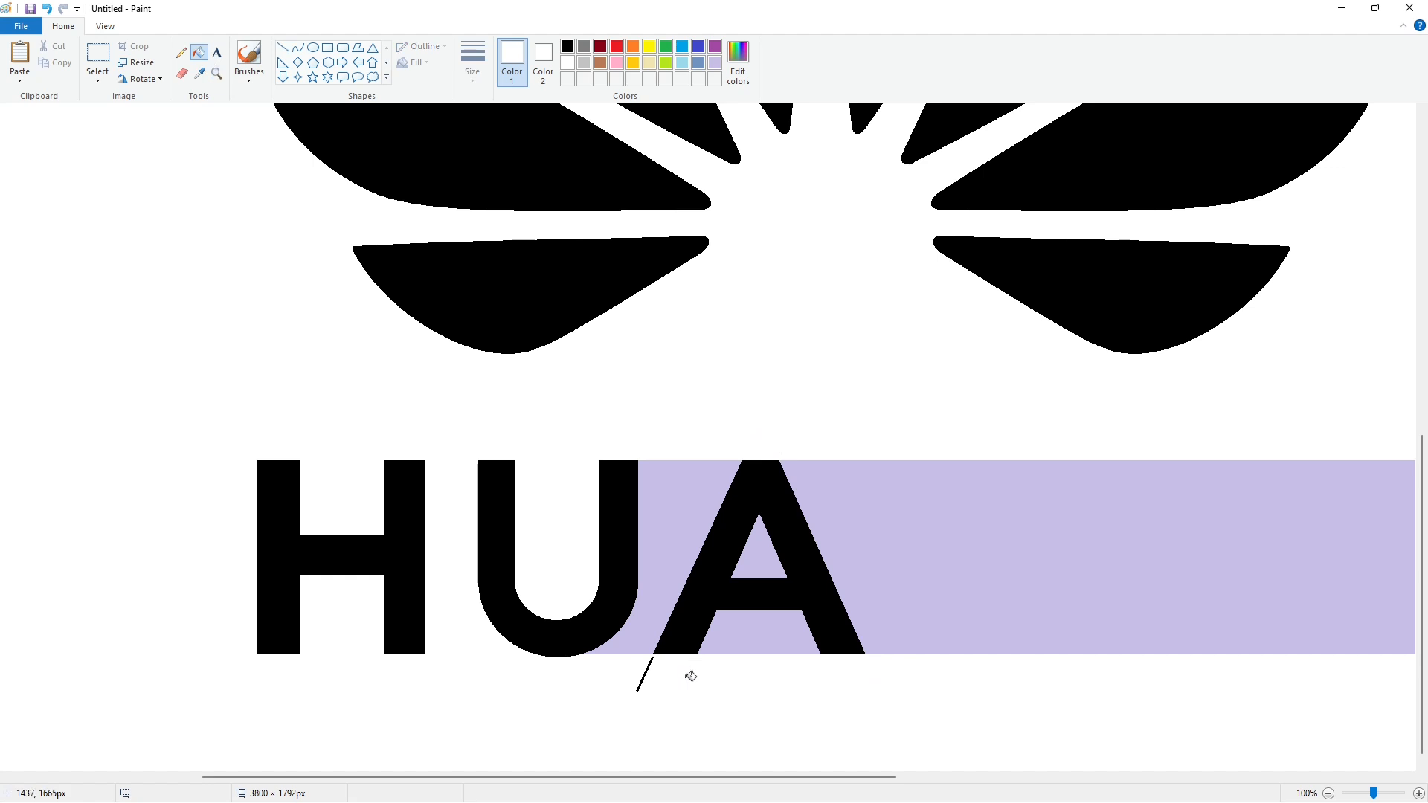
left_click(647, 648)
left_click(758, 558)
left_click(759, 640)
- Draw the black outer and inner diagonal lines of a W on the lavender band beside the A
left_click(1328, 793)
left_click(283, 47)
left_click(567, 46)
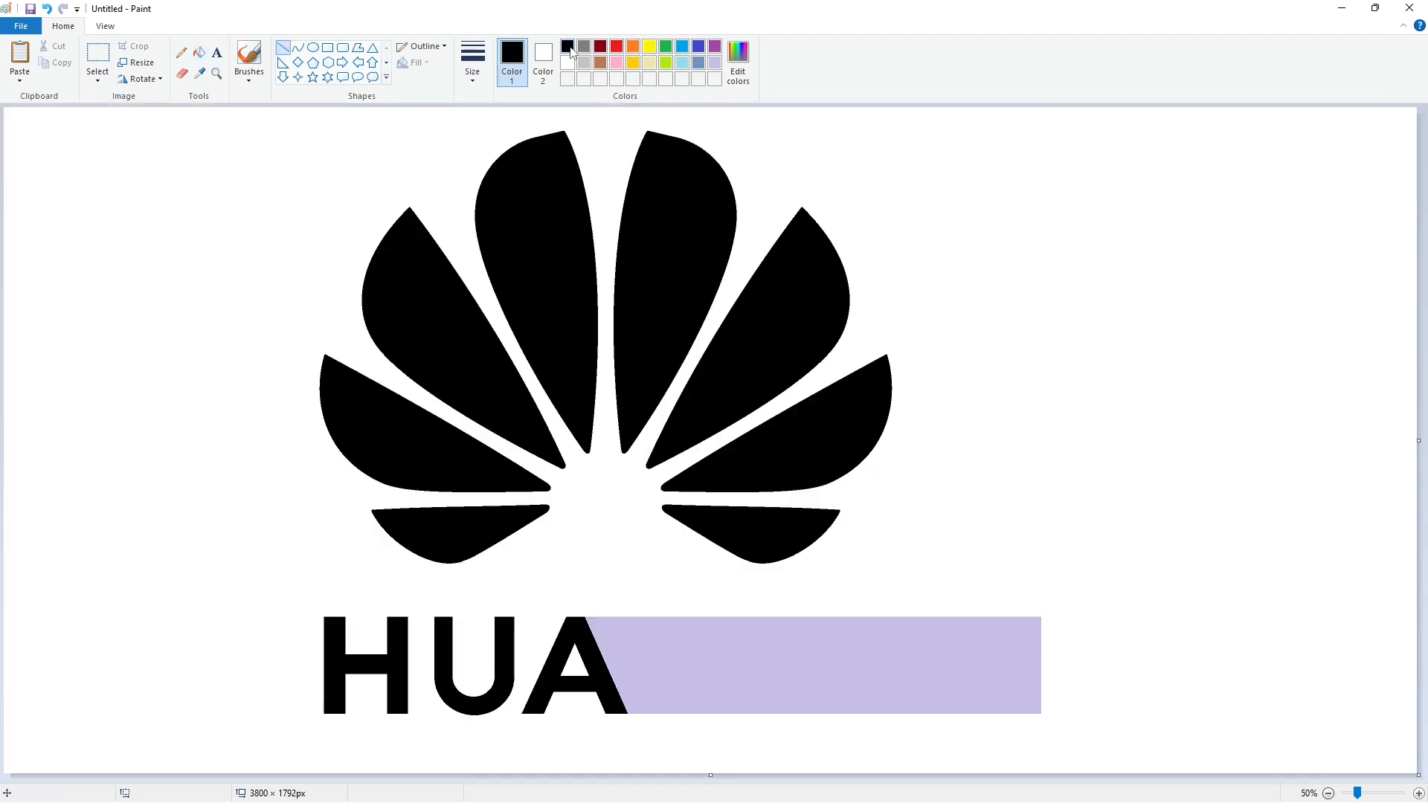
left_click_drag(616, 614, 660, 735)
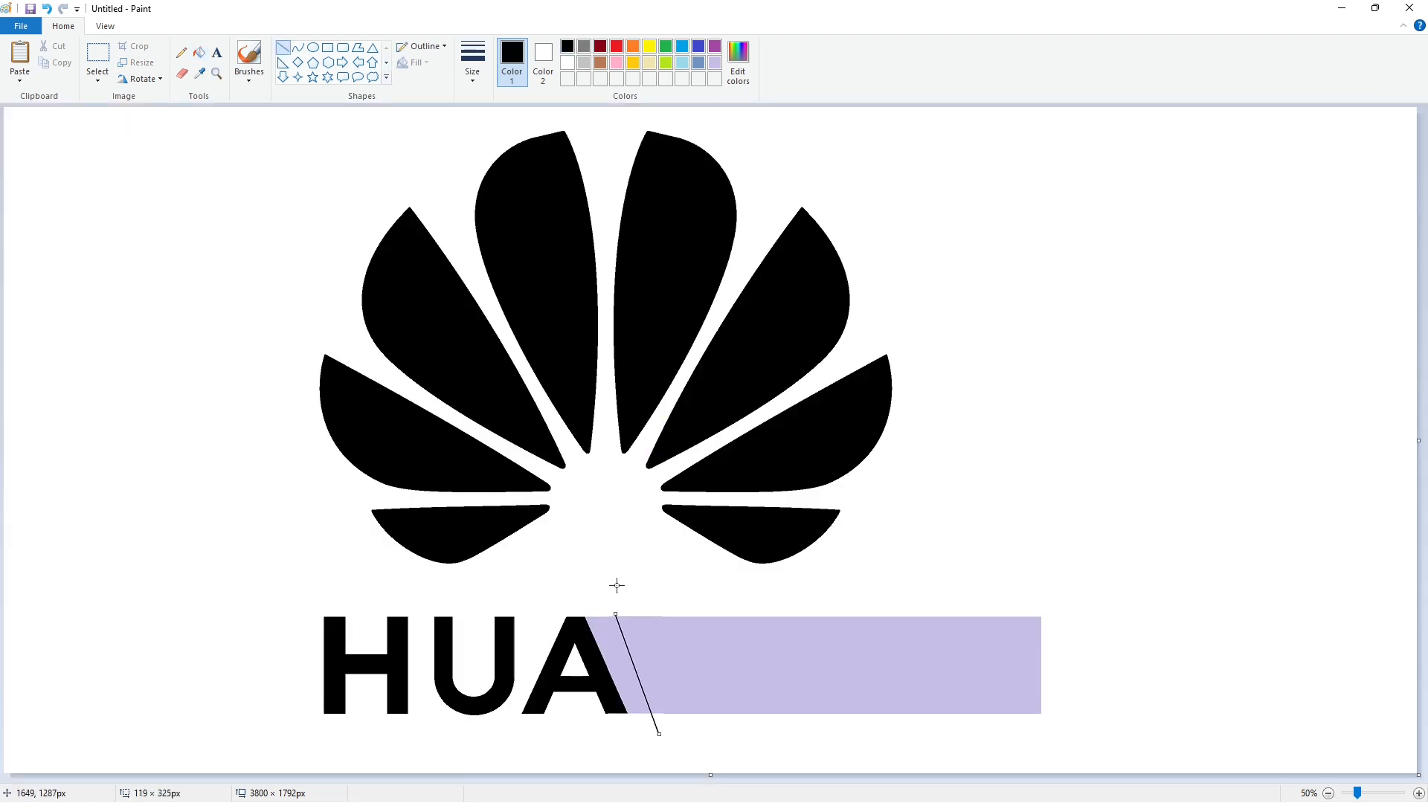
left_click_drag(636, 607, 667, 697)
left_click_drag(635, 607, 636, 607)
left_click(686, 596)
mouse_move(660, 685)
left_mouse_down()
mouse_move(689, 595)
mouse_move(721, 689)
mouse_move(732, 680)
mouse_move(661, 733)
left_mouse_up()
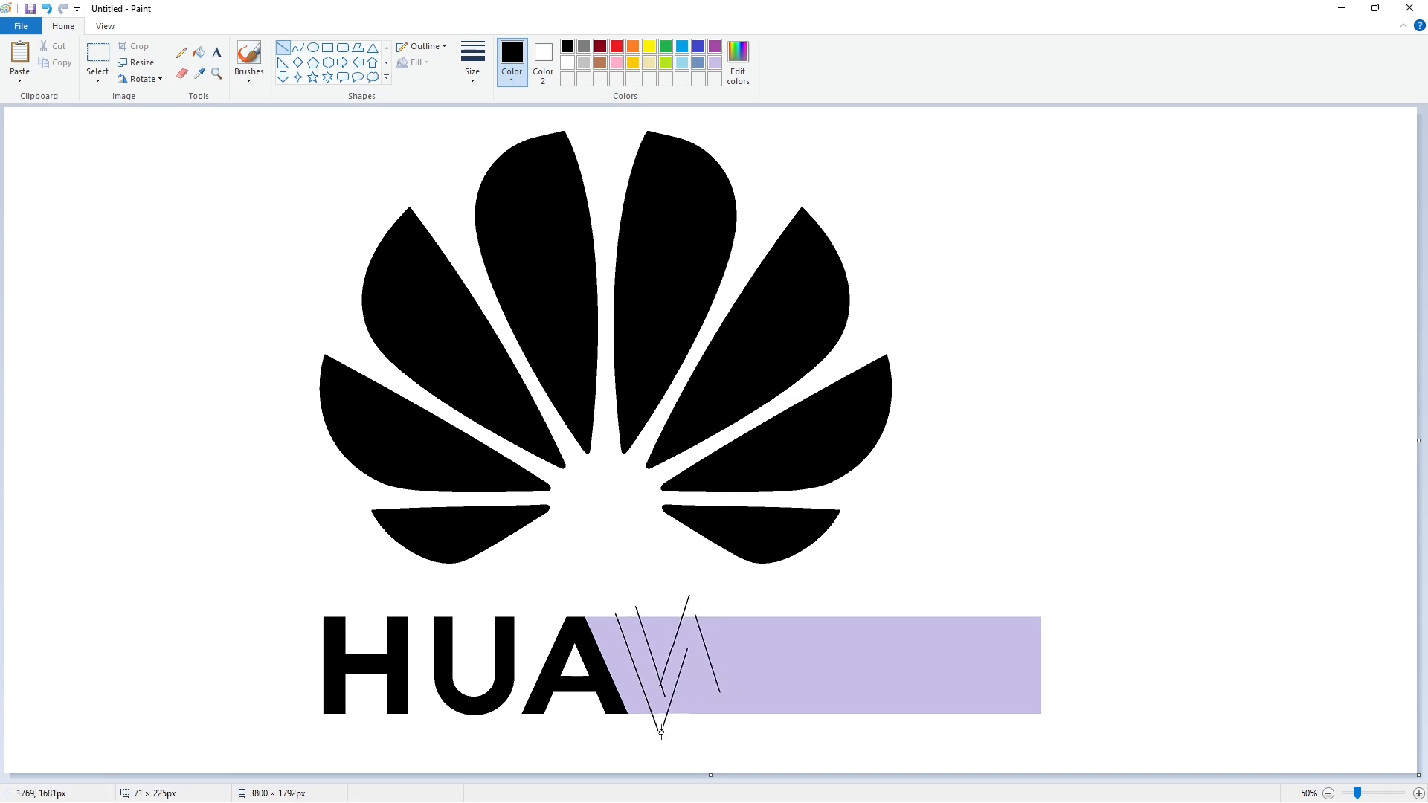
mouse_move(688, 649)
left_mouse_down()
mouse_move(716, 729)
mouse_move(749, 595)
mouse_move(719, 739)
left_mouse_up()
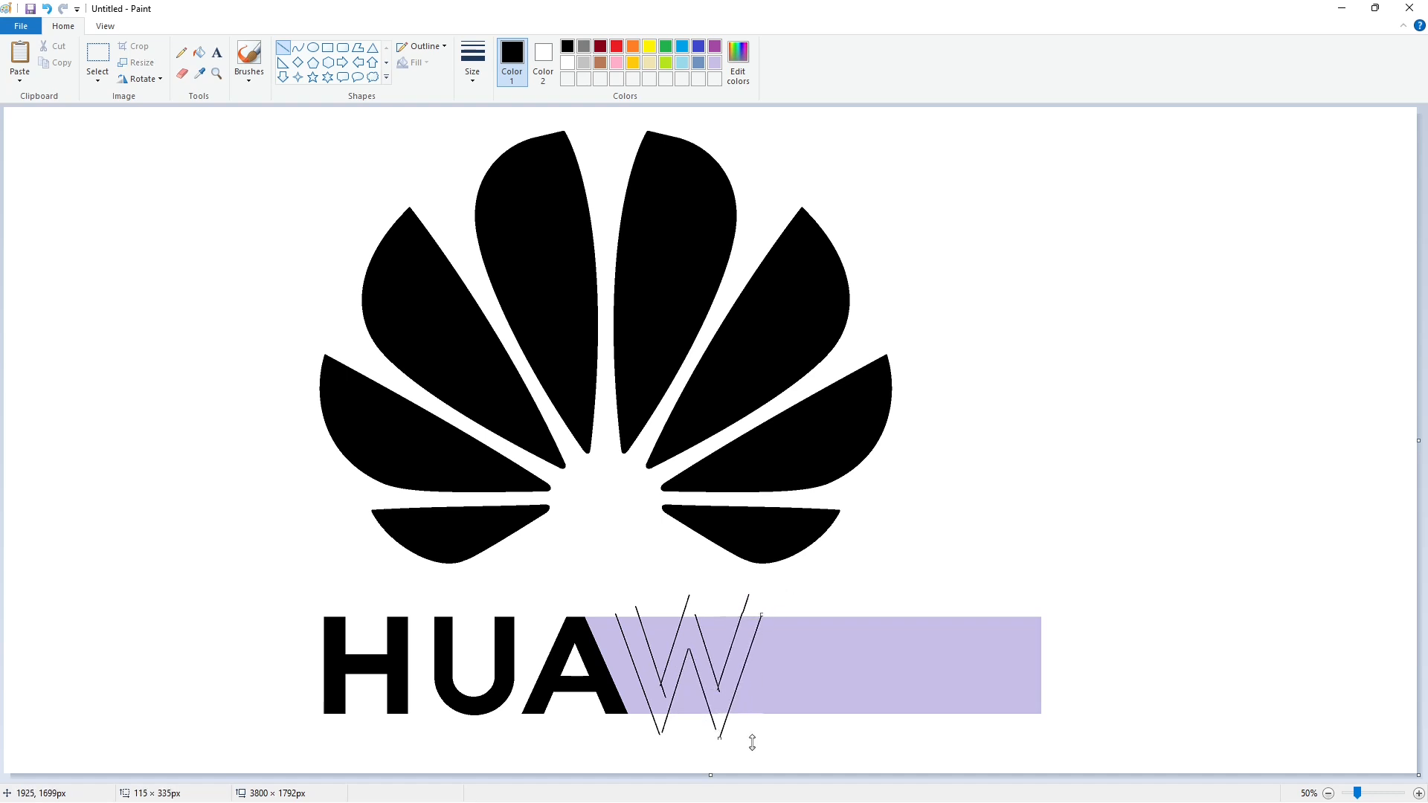
left_click(199, 52)
left_click(689, 632)
key("ctrl+z")
- Extend the lines at the W's inner middle peak until they cross, and fill the W with black
left_click(1418, 793)
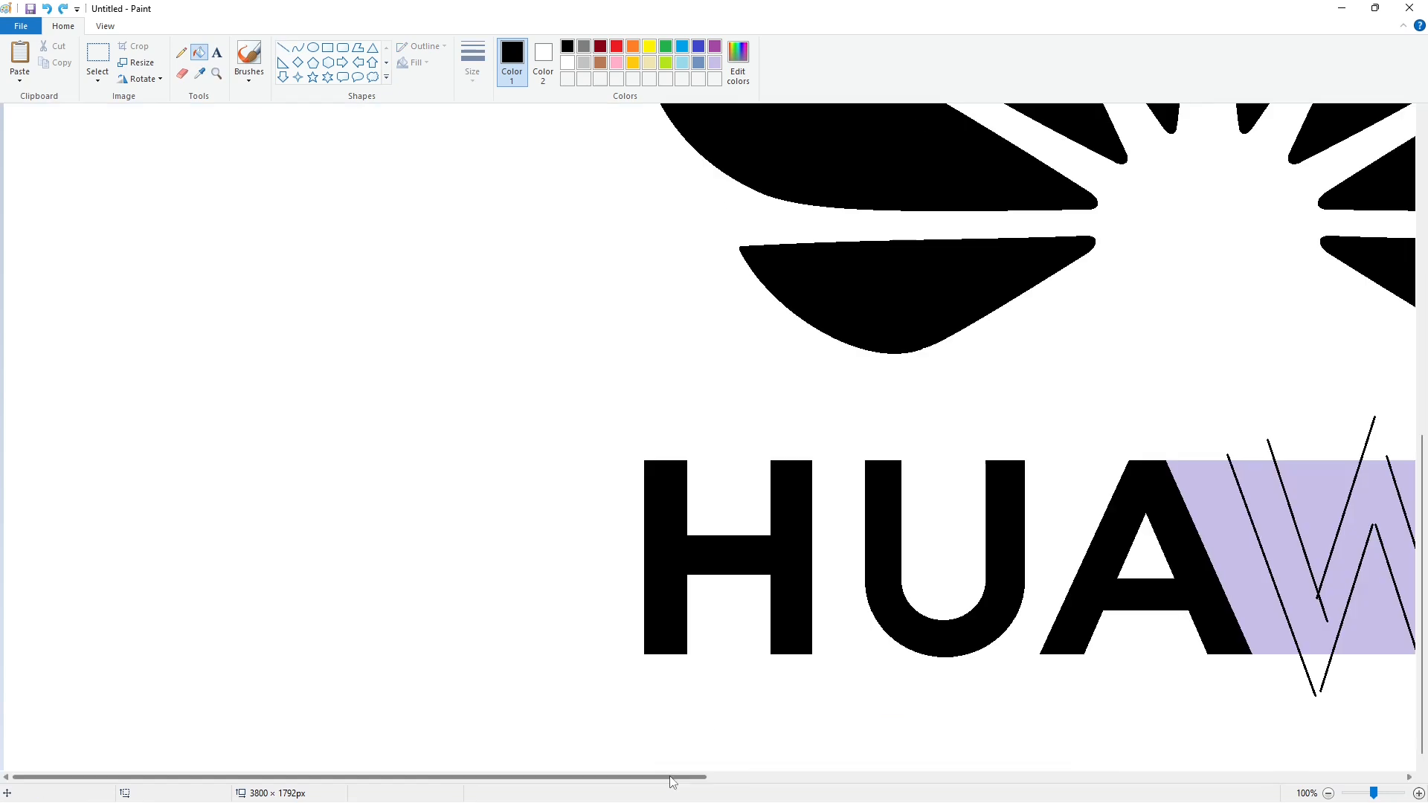
left_click_drag(670, 778, 1002, 778)
left_click(283, 48)
left_click_drag(707, 526, 700, 509)
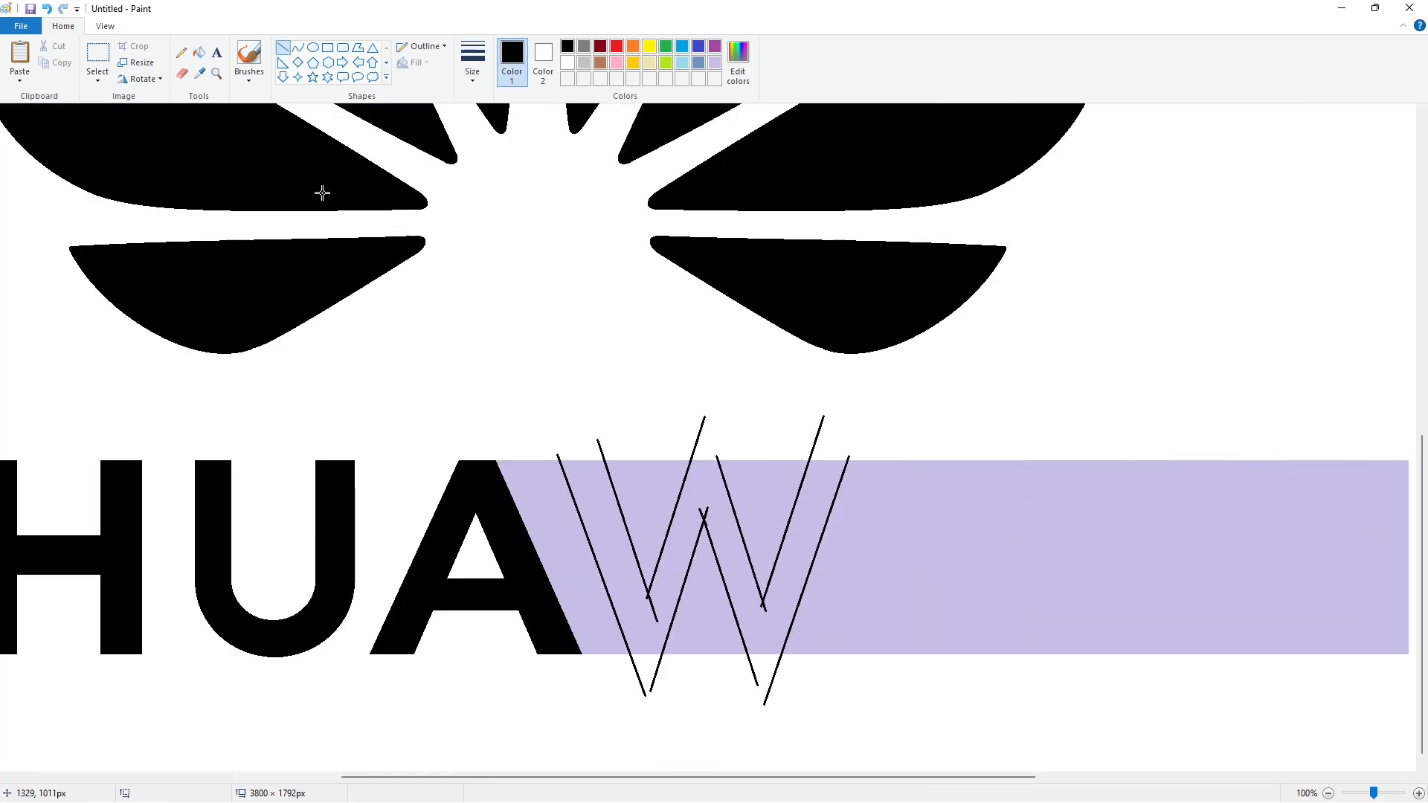
left_click(199, 52)
left_click(643, 588)
- Draw white horizontal lines, the upper about 438 px long, along the band's edges to cut off the W's guide lines
left_click(283, 49)
left_click(567, 64)
left_click_drag(539, 455, 864, 455)
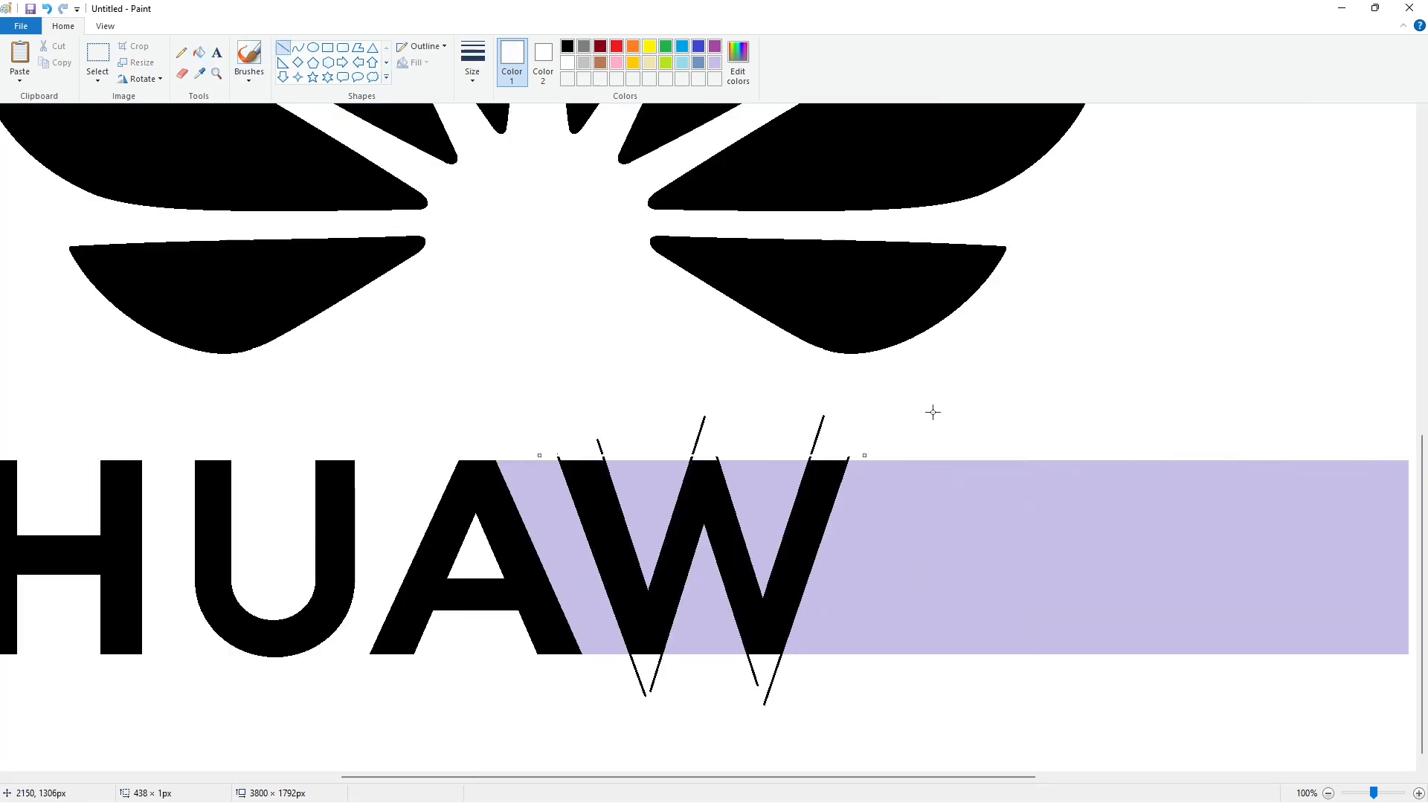
- Fill the W's leftover guide line ends and the lavender gaps beside and inside the letter with white
left_click(199, 53)
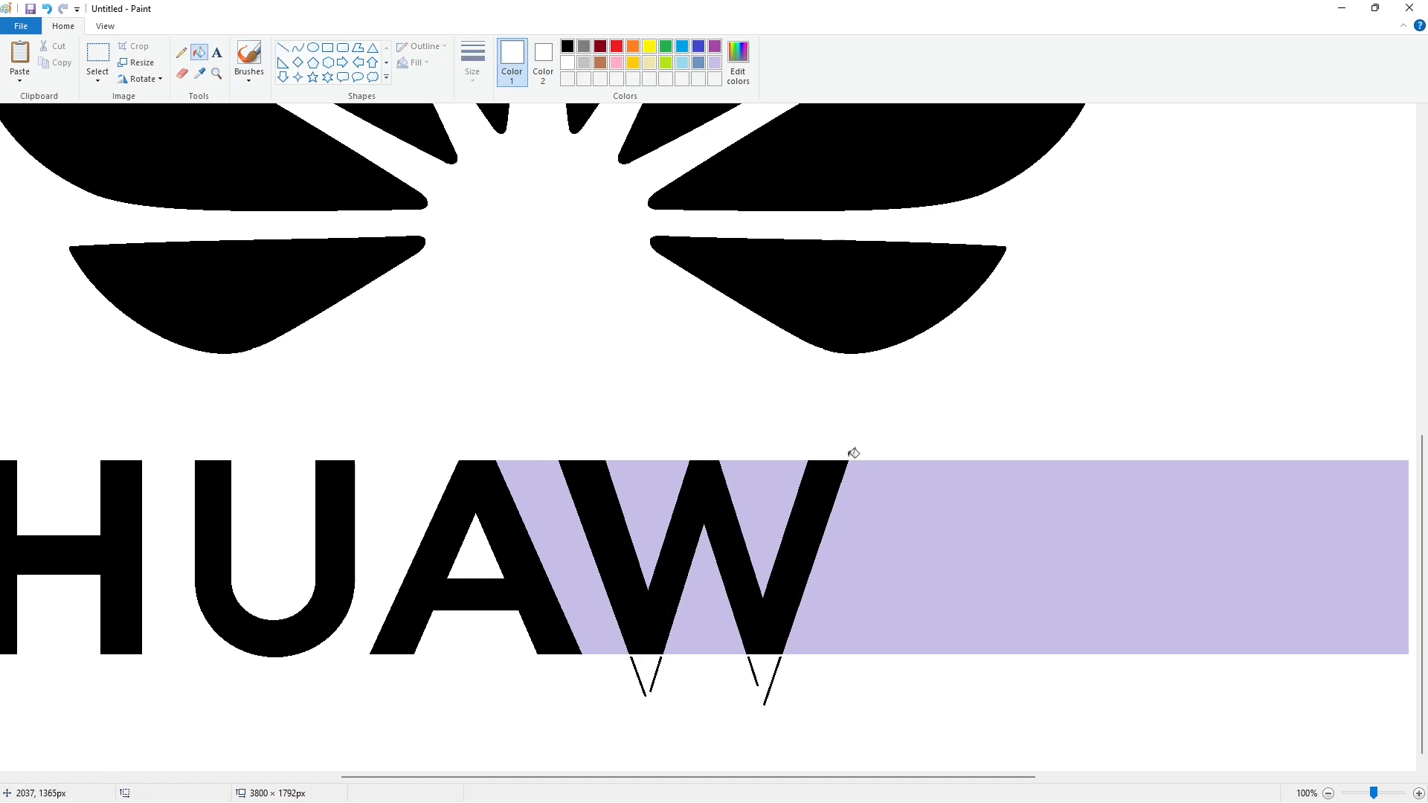
left_click(592, 609)
left_click(646, 547)
left_click(704, 587)
left_click(763, 543)
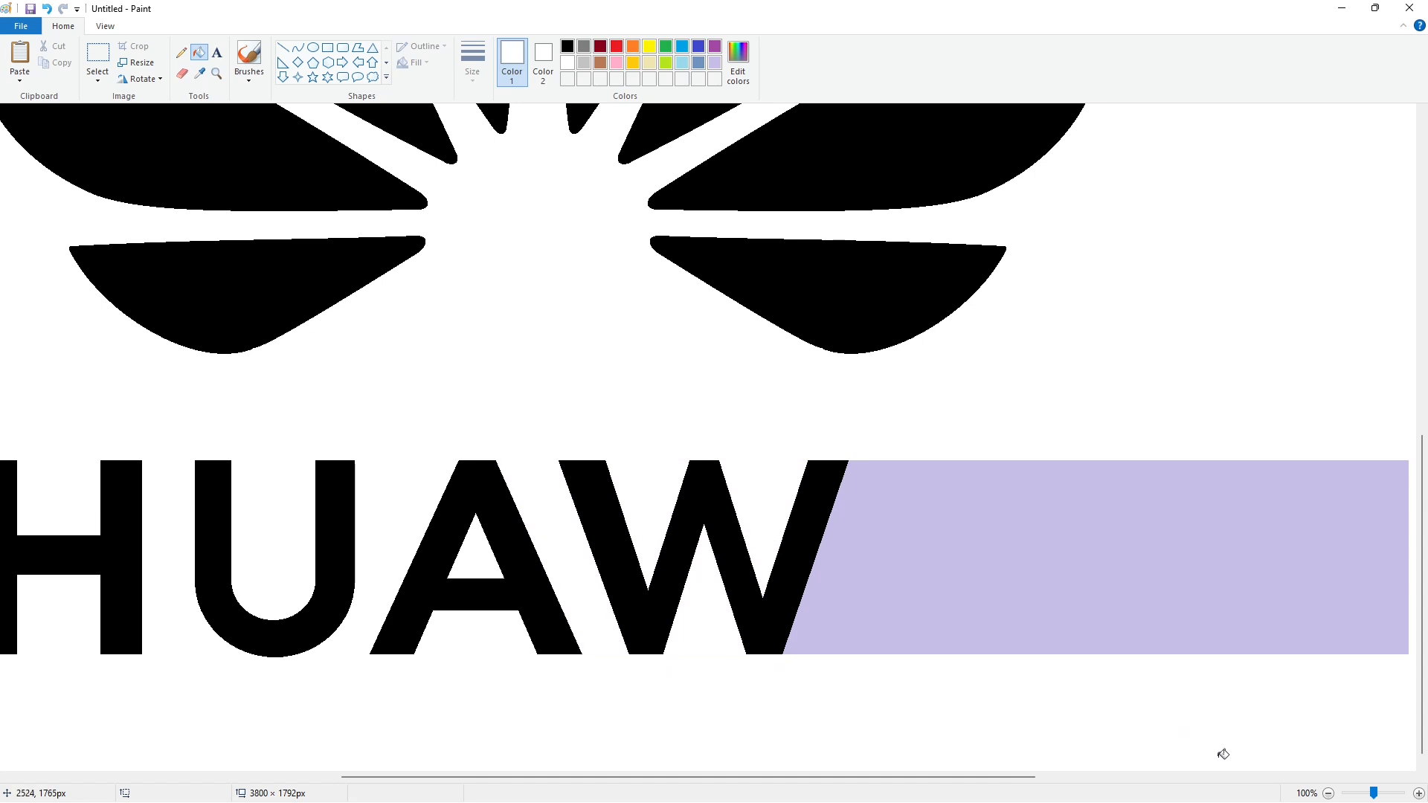
- Draw three vertical black lines and two horizontal arm lines for an E on the band beside the W
left_click(1329, 794)
left_click(283, 48)
left_click(567, 47)
left_click_drag(775, 613, 776, 734)
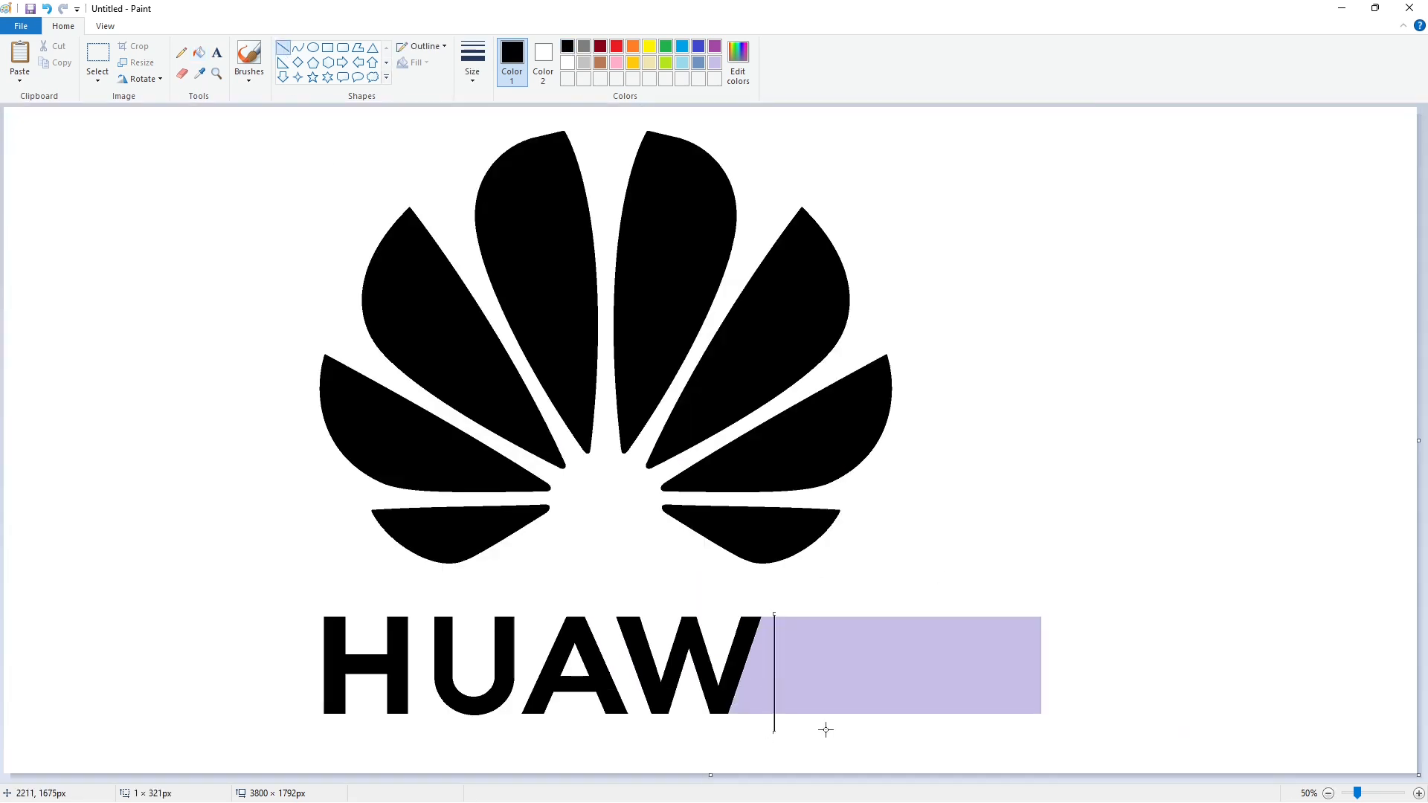
left_click_drag(845, 604, 883, 746)
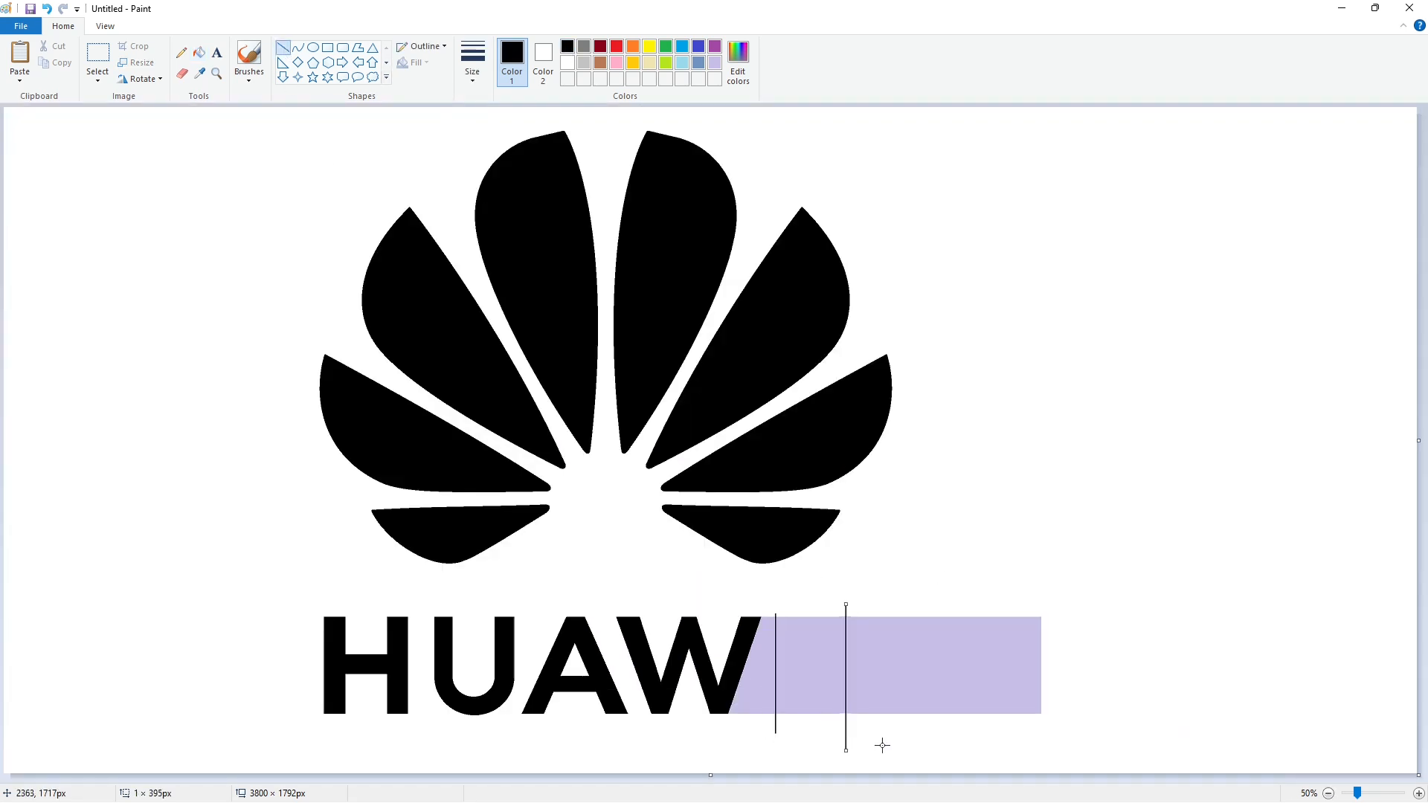
left_click_drag(795, 607, 794, 736)
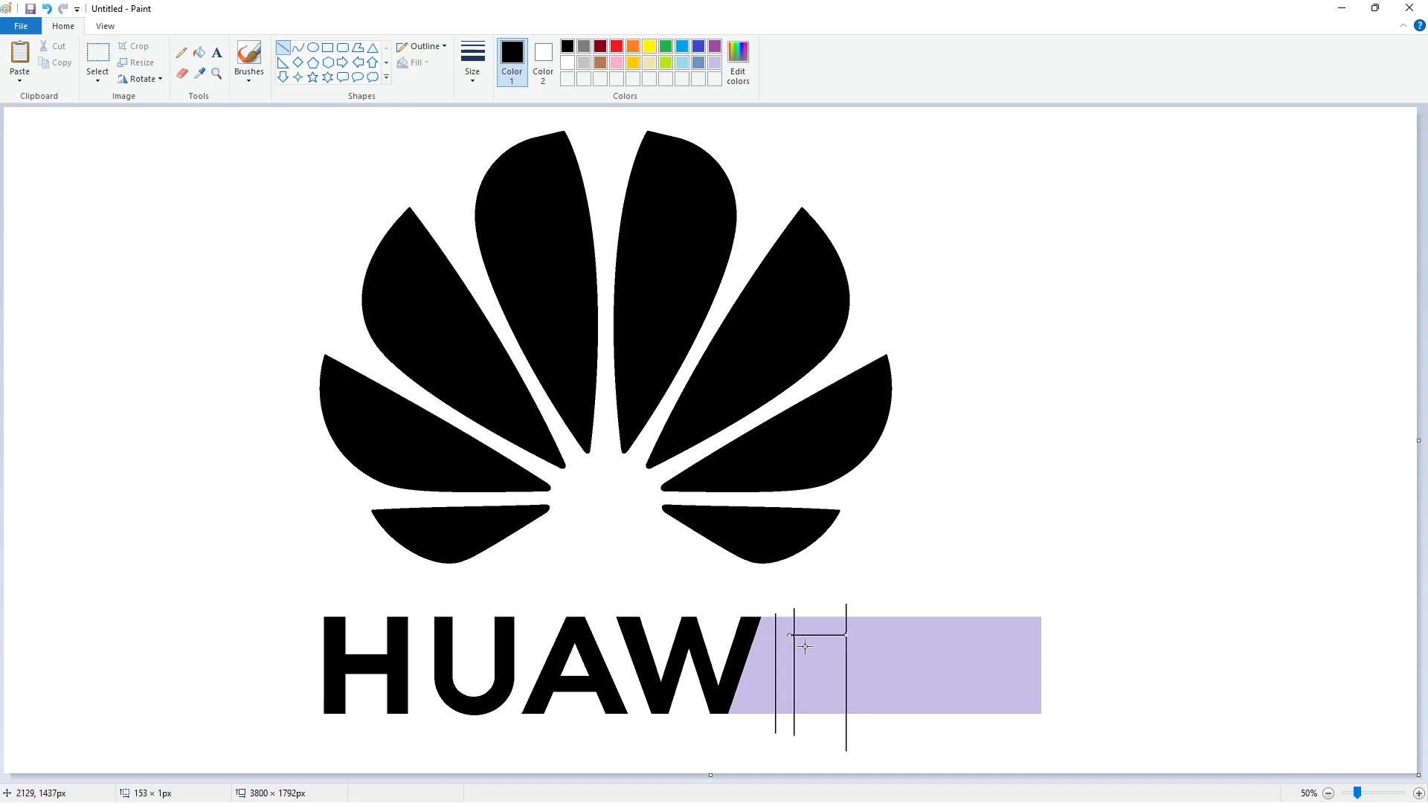
left_click_drag(848, 698, 785, 697)
- Add a rectangle for the E's middle arm and fill the stem and all three arms with black
left_click(328, 47)
left_click_drag(828, 656, 783, 673)
left_click(1039, 667)
left_click(200, 53)
left_click(818, 627)
left_click(816, 705)
left_click(811, 665)
left_click(789, 665)
left_click(781, 646)
- Cut the E's guide lines with white lines along the band's edges and short lavender lines, about 22 px, beside the outer arms
left_click(1419, 793)
scroll(1064, 744, "down", 8)
left_click_drag(696, 778, 1075, 766)
left_click(283, 47)
left_click(567, 63)
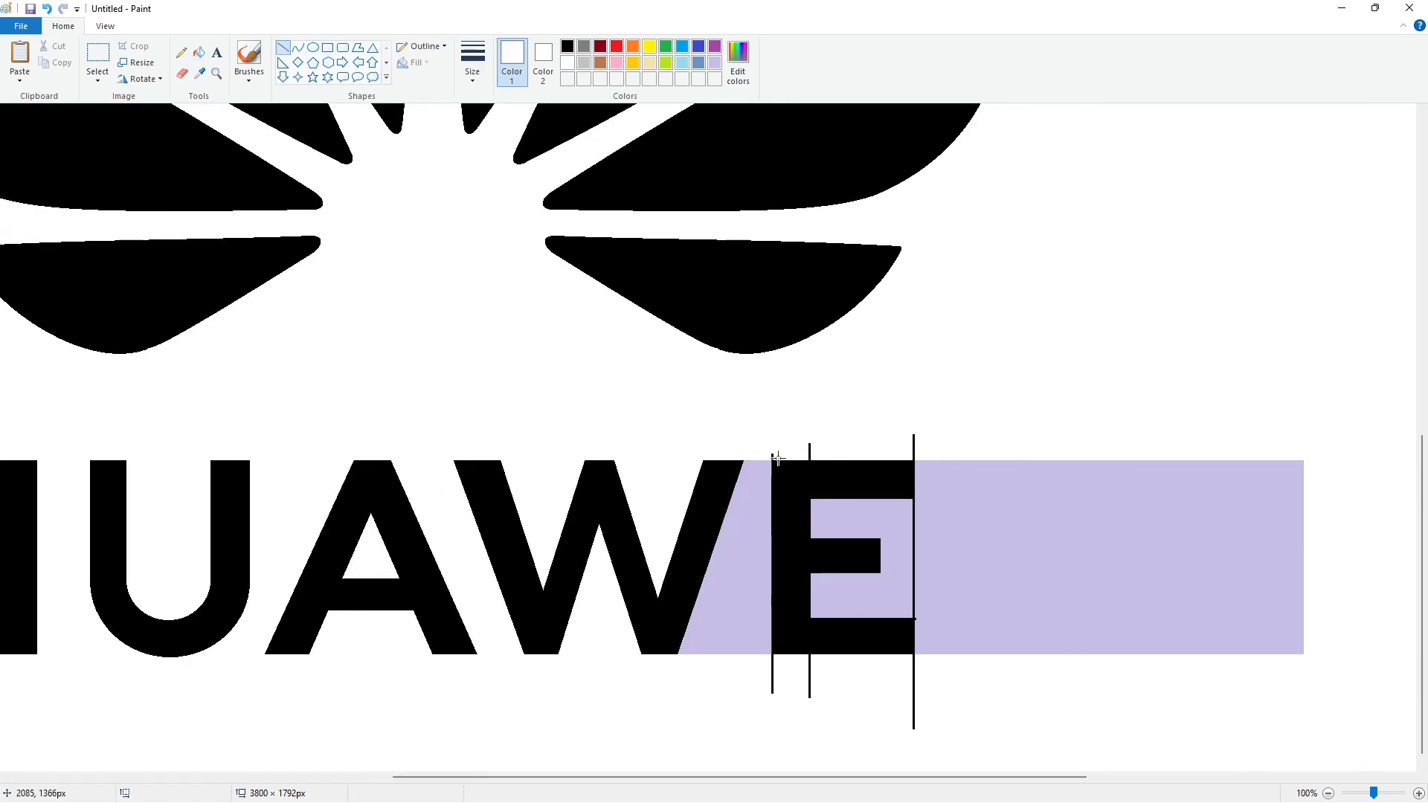
left_click(715, 63)
left_click_drag(903, 503, 935, 505)
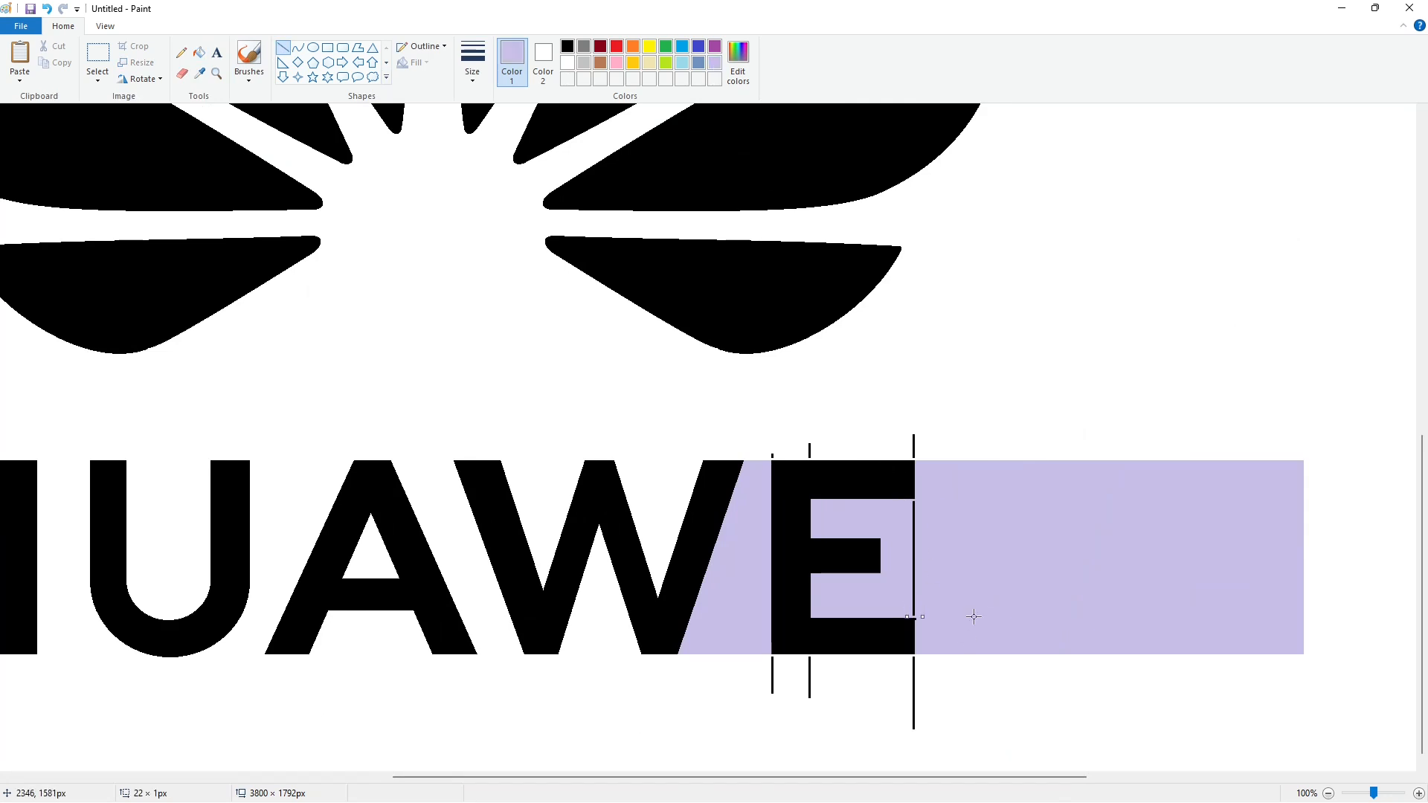
- Fill the vertical line segment between the E's arms with lavender, and the outer guide ends and W-E gap with white
left_click(198, 52)
left_click(568, 62)
left_click(773, 453)
left_click(810, 450)
left_click(914, 446)
left_click(915, 691)
left_click(810, 677)
left_click(773, 674)
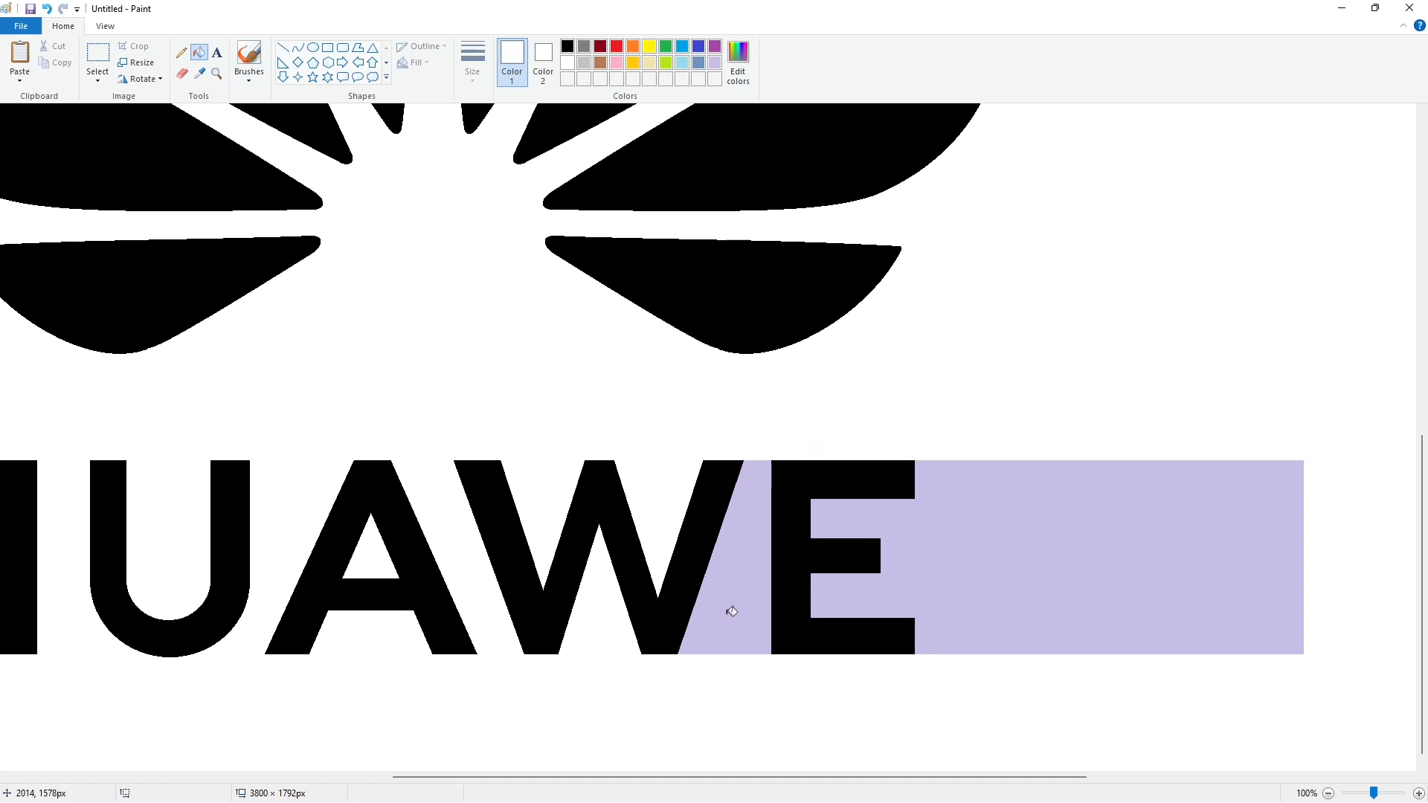
left_click(746, 638)
- Draw two vertical black lines beside the E for the I and fill the strip between them with black
left_click(1329, 794)
left_click(567, 46)
left_click(283, 48)
mouse_move(871, 614)
left_mouse_down()
mouse_move(870, 736)
mouse_move(888, 732)
left_mouse_up()
key("Right")
key("Right")
key("Right")
left_click(937, 743)
left_click(199, 53)
left_click(880, 652)
- Draw white horizontal lines along the band's upper and lower edges to cut off the I's overshooting guide lines
left_click(1419, 794)
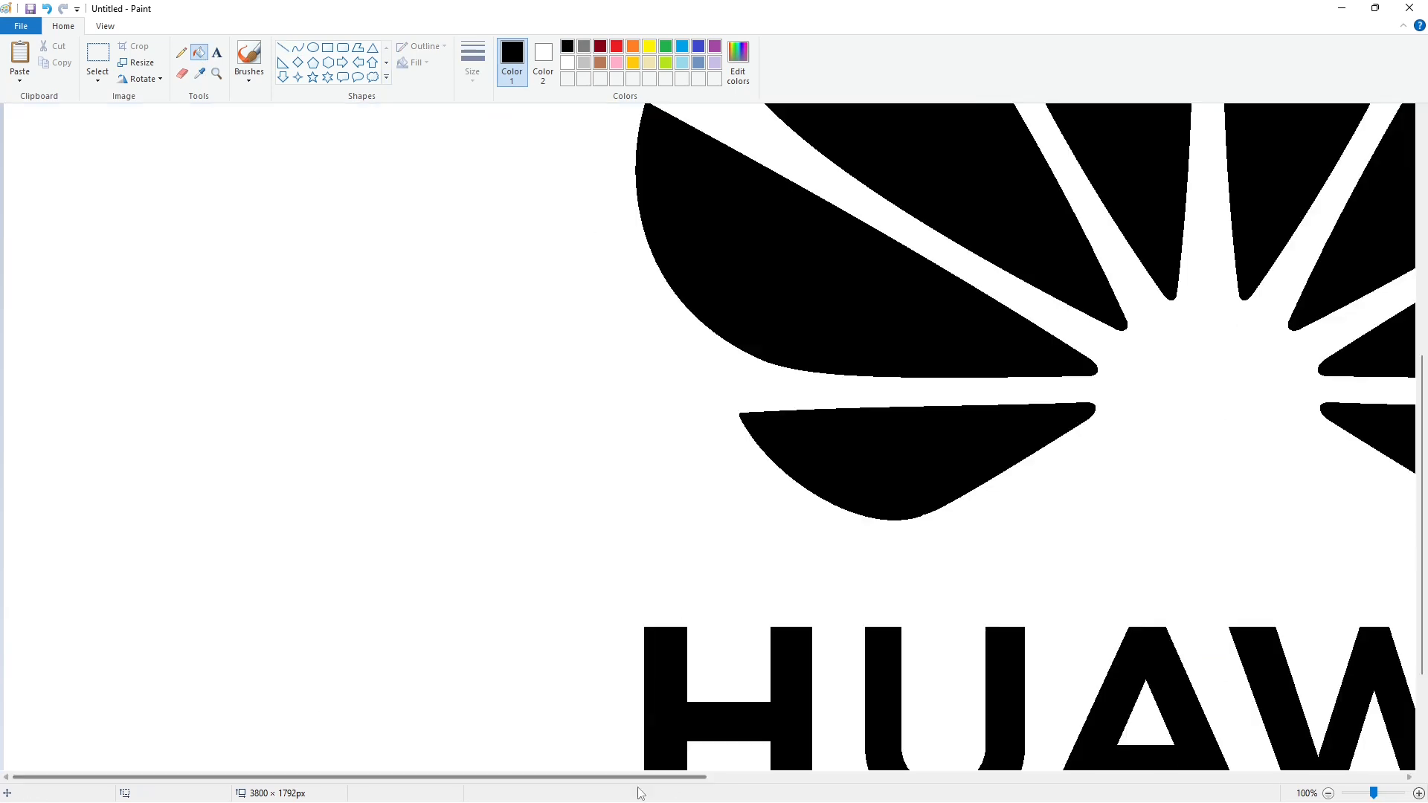
left_click_drag(670, 779, 1171, 780)
scroll(708, 354, "down", 3)
left_click(282, 48)
left_click_drag(707, 451, 805, 451)
left_click(567, 63)
left_click_drag(709, 651, 781, 661, "shift")
key("Up")
key("Up")
key("Up")
left_click(806, 704)
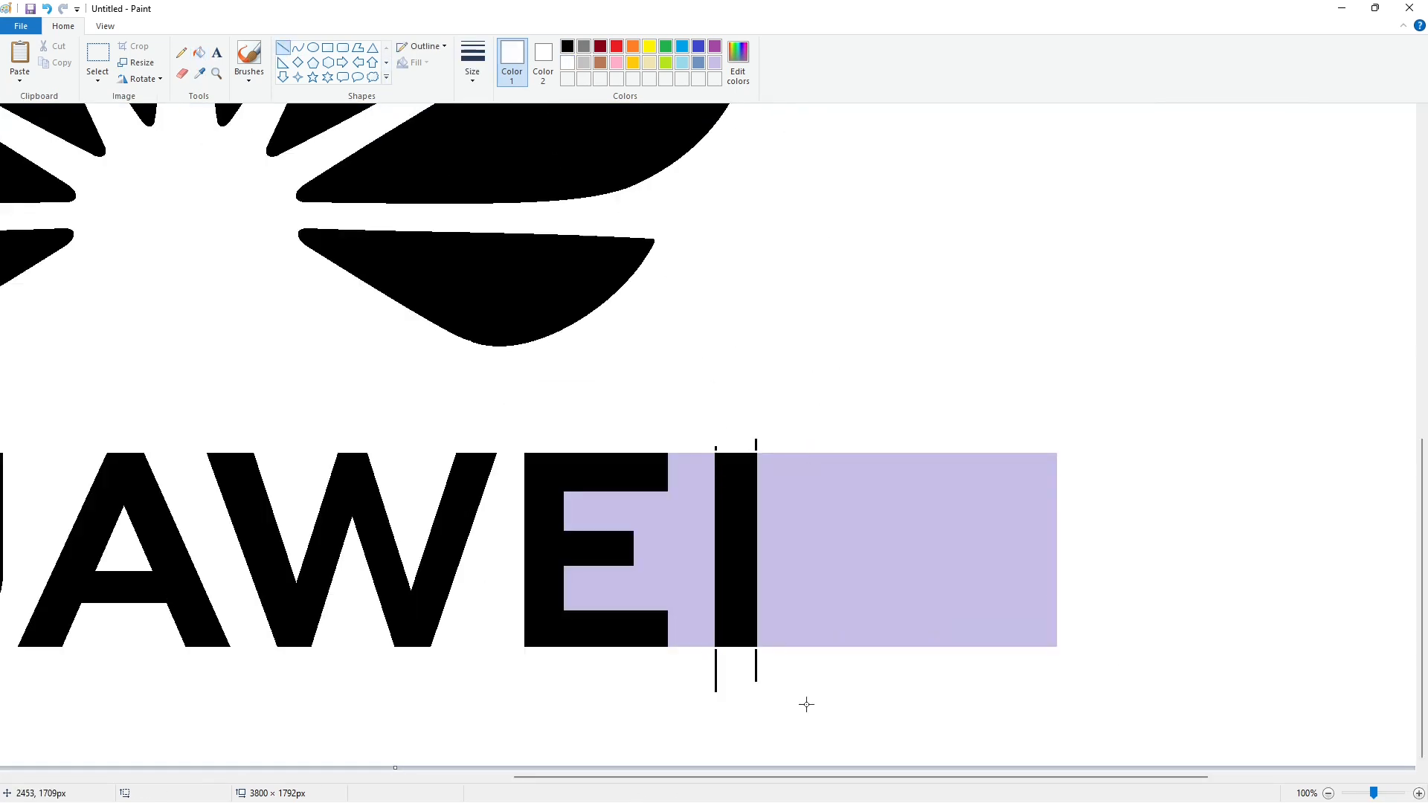
- Fill the four leftover guide line ends above and below the I with white
left_click(199, 52)
left_click(717, 448)
left_click(756, 444)
left_click(715, 670)
left_click(757, 662)
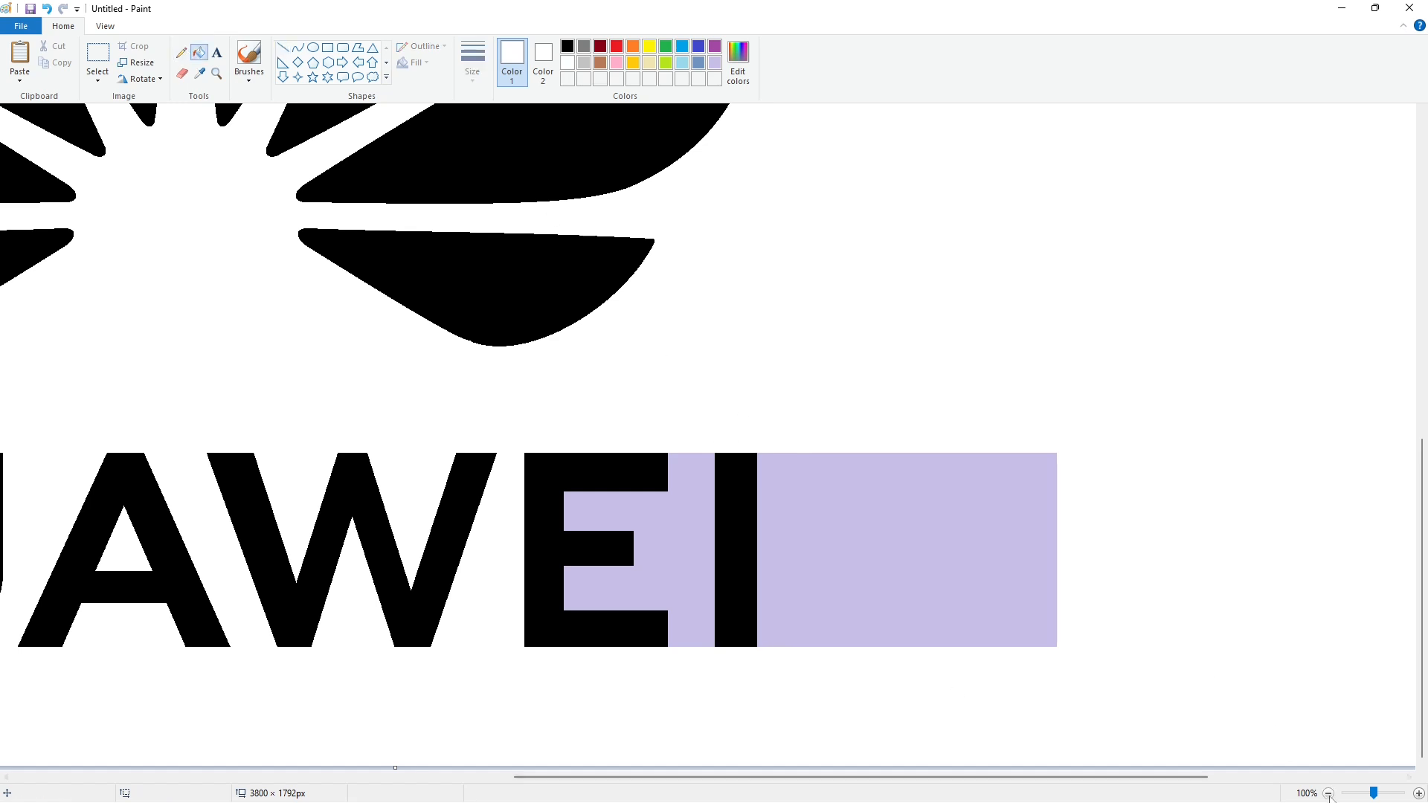
- Fill the remaining lavender areas on both sides of the I with white
scroll(1178, 649, "down", 2)
left_click(854, 654)
left_click(992, 647)
- Darken the palette red to a custom drawing colour of red 223, green 17, blue 28
left_click(617, 46)
left_click(738, 59)
left_click_drag(870, 377, 872, 382)
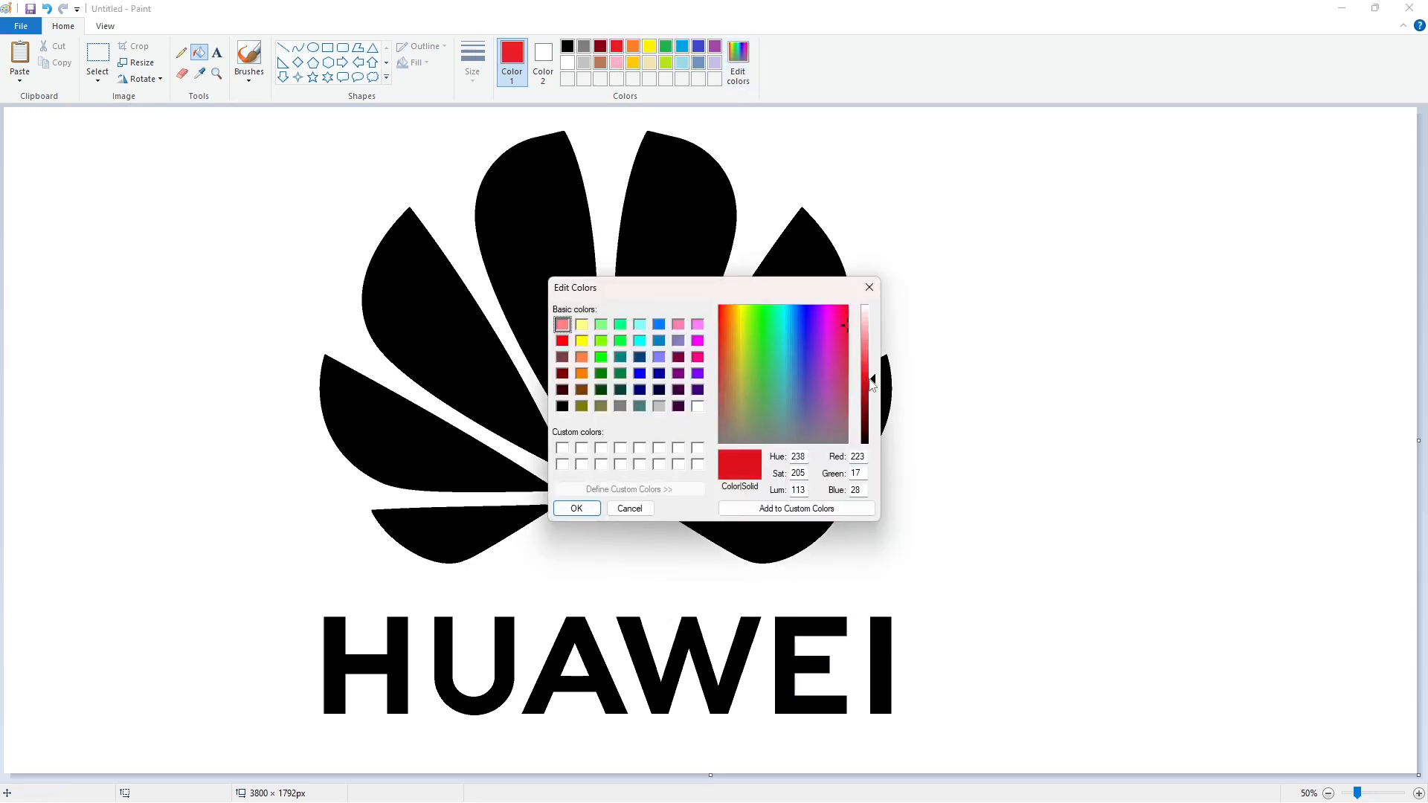
left_click(576, 508)
- Fill all eight black petals with the custom red
left_click(468, 527)
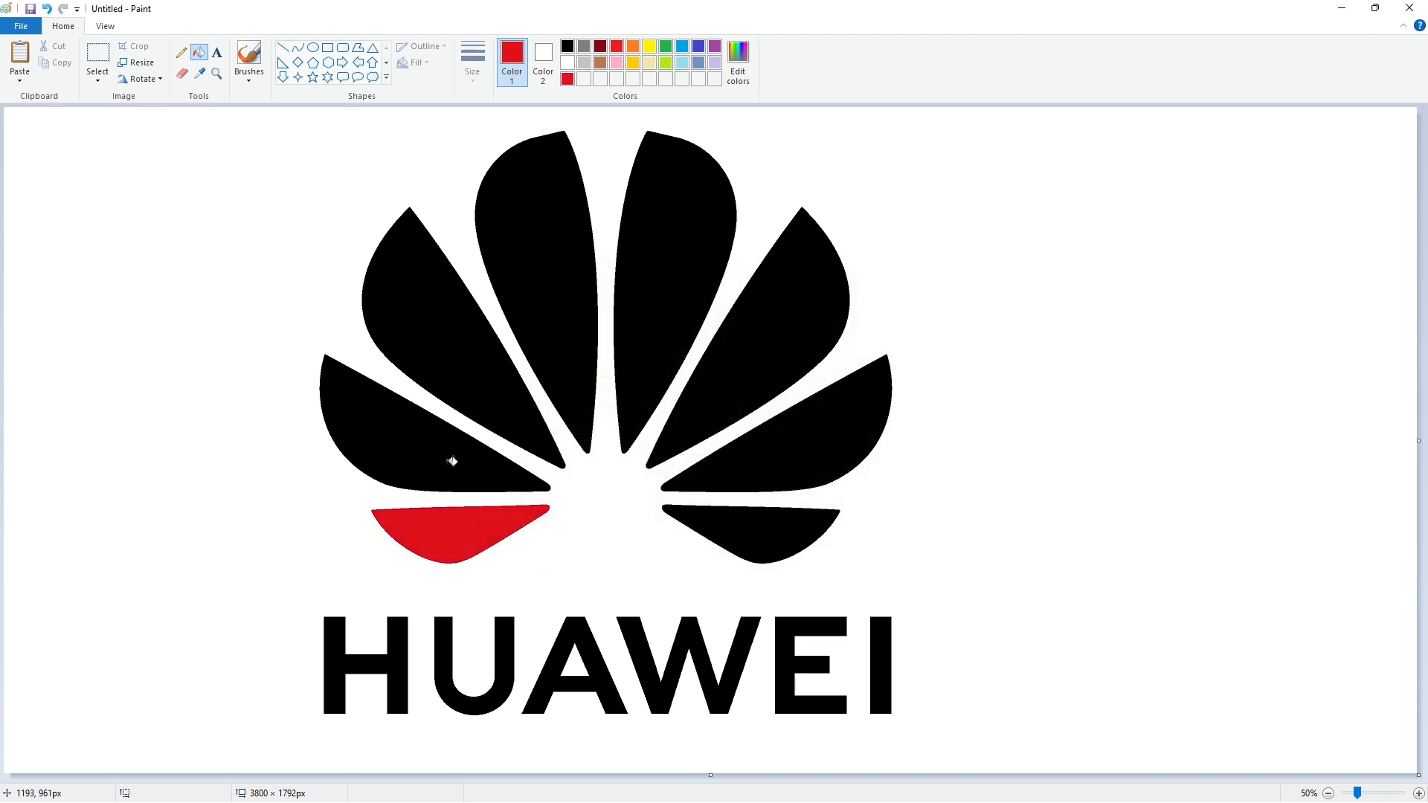
left_click(450, 463)
left_click(461, 384)
left_click(539, 345)
left_click(650, 343)
left_click(717, 370)
left_click(766, 435)
left_click(754, 521)
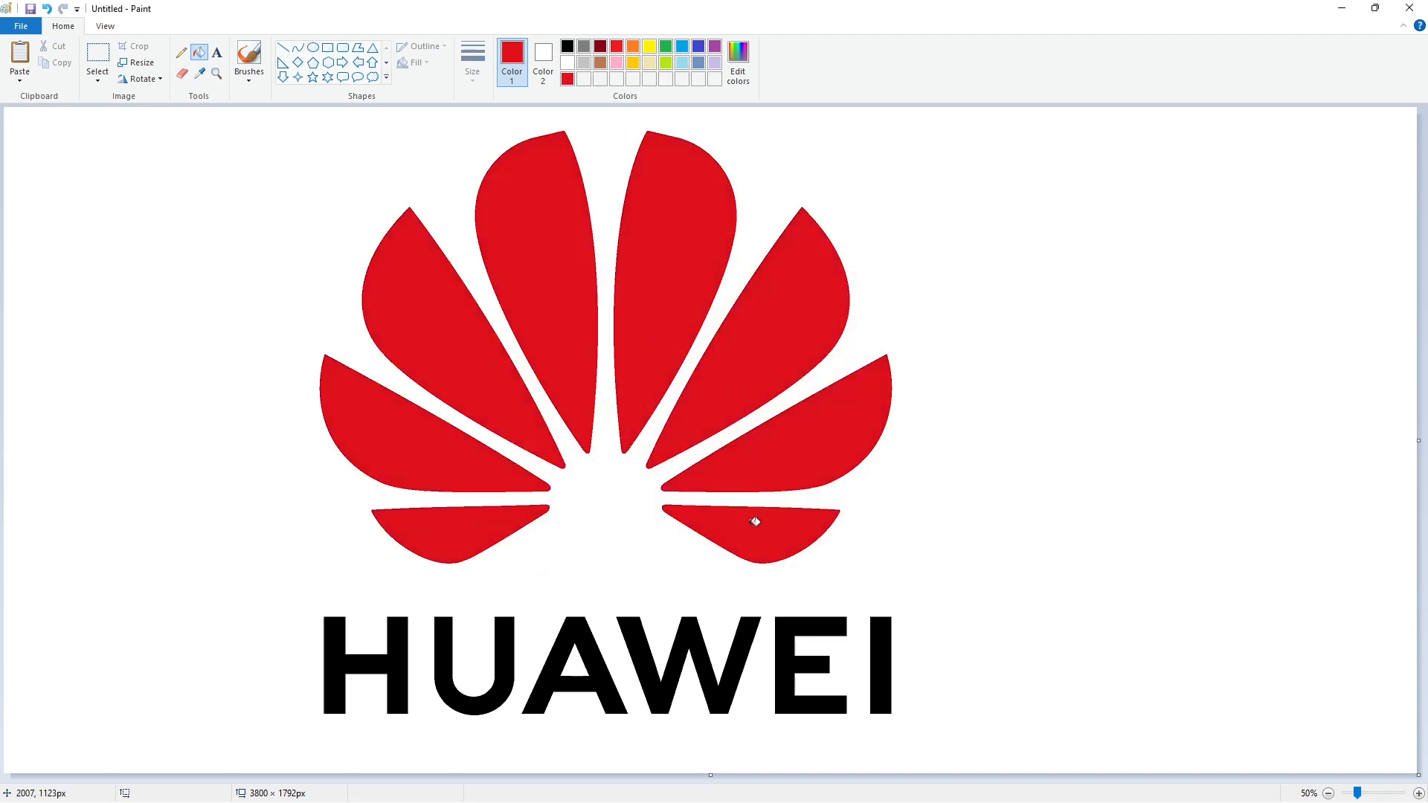